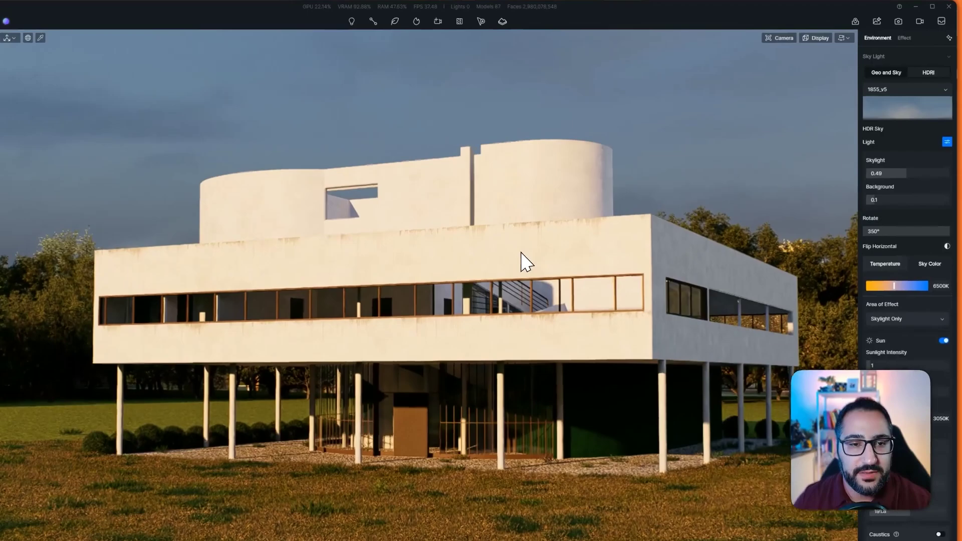
Select the villa model and rename its Architecture layer as "Option 1 - White".
{"action": "left_click", "coordinate": [558, 225]}
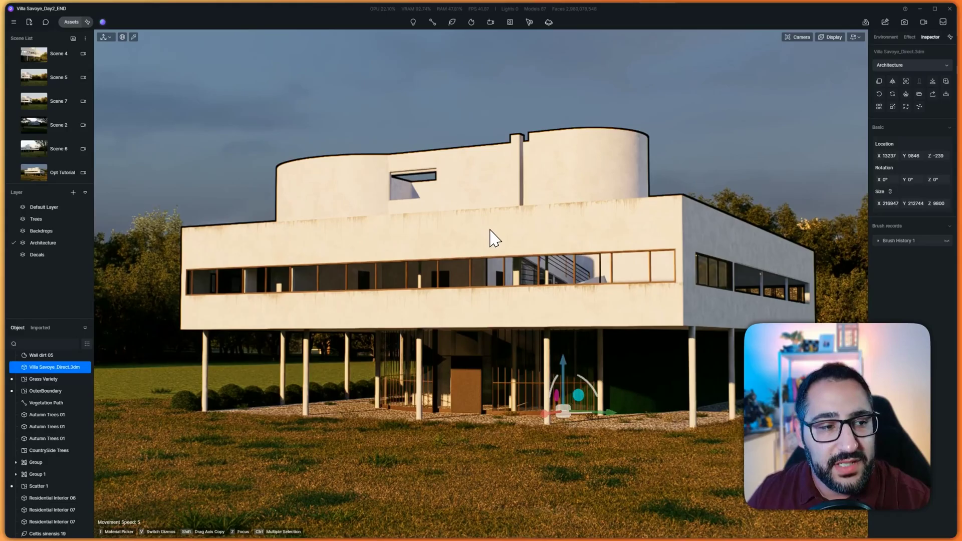
{"action": "double_click", "coordinate": [50, 242]}
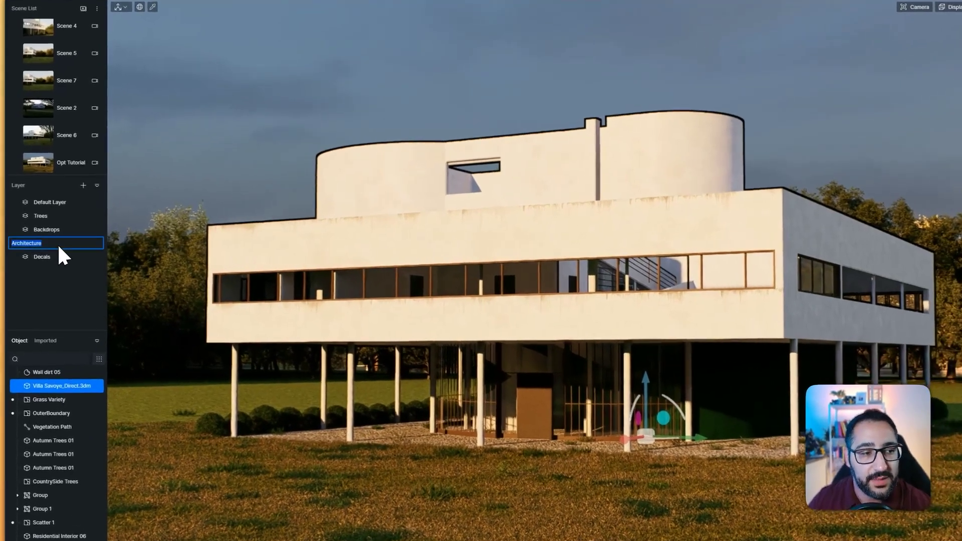
{"action": "type", "text": "Option"}
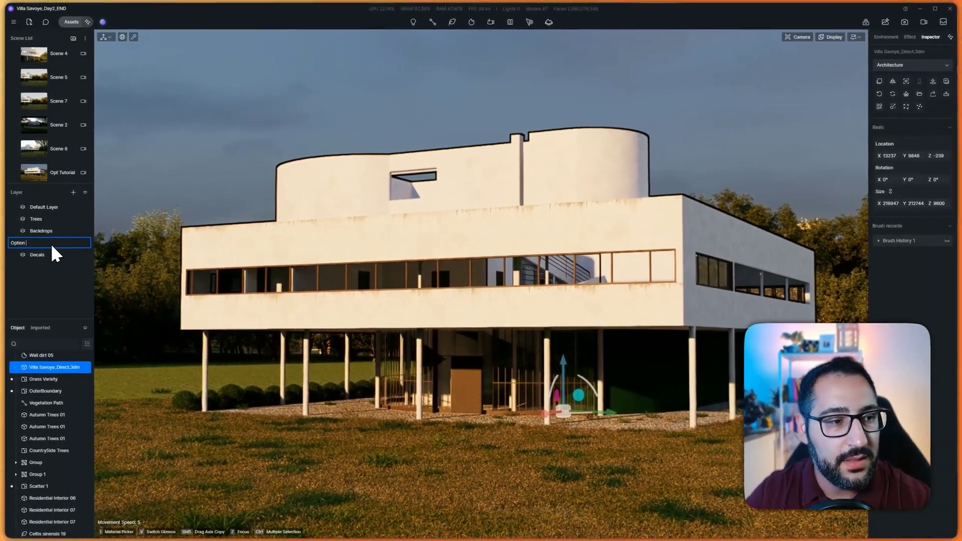
{"action": "type", "text": " 1 - White"}
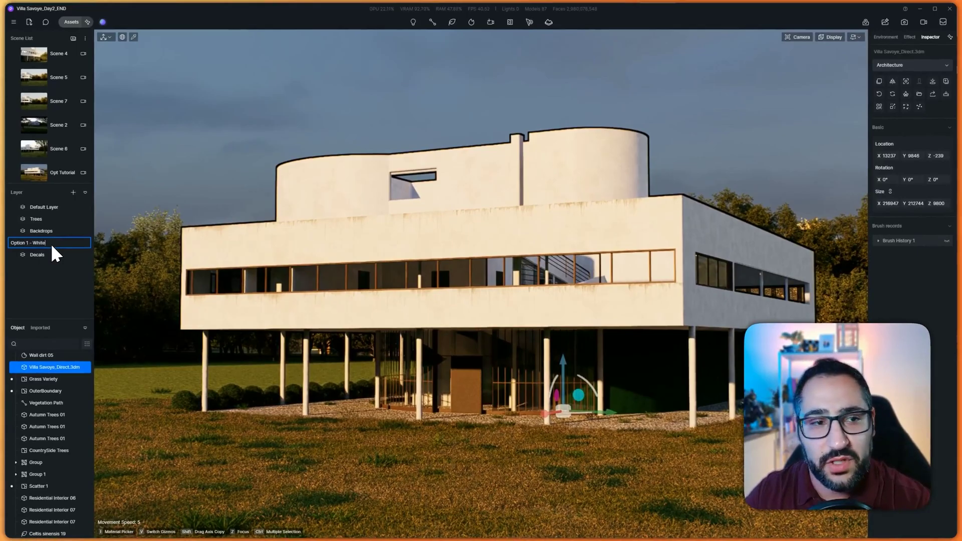
{"action": "key", "text": "Return"}
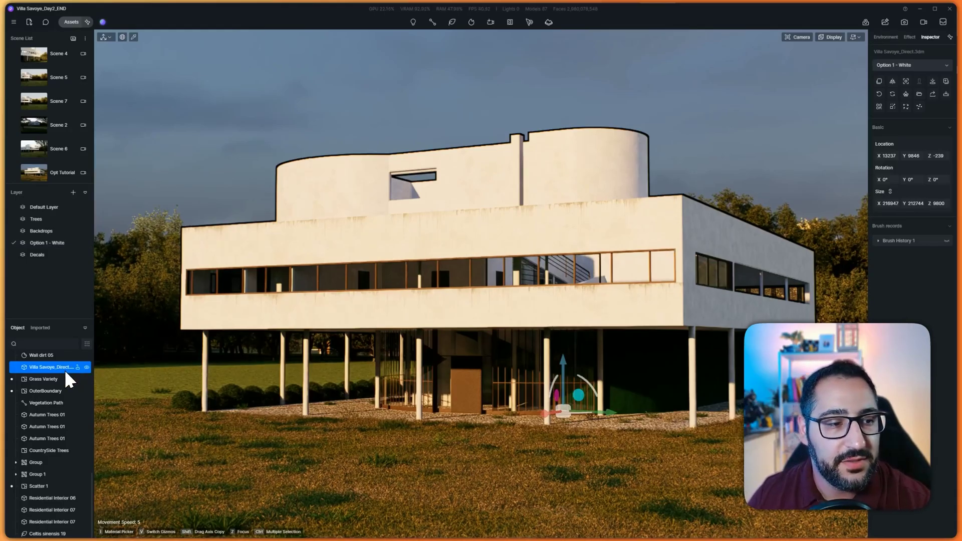
Duplicate the Villa Savoye model and place the copy on the lawn right beside the original.
{"action": "right_click", "coordinate": [50, 366]}
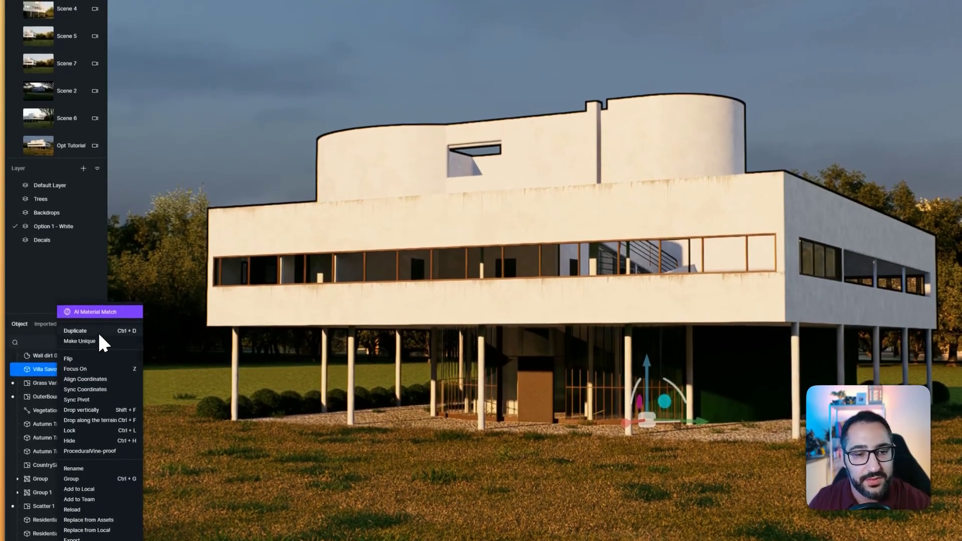
{"action": "left_click", "coordinate": [98, 335]}
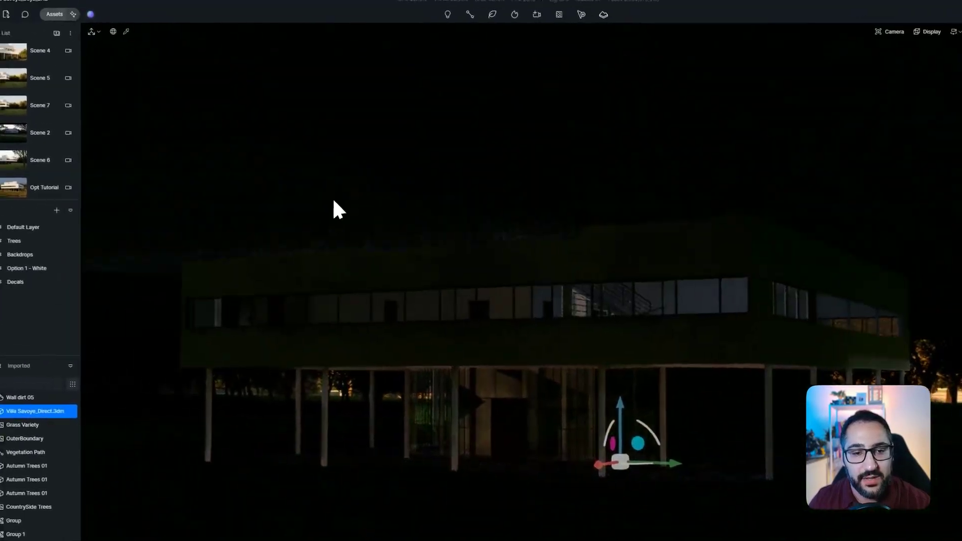
{"action": "right_click_drag", "start_coordinate": [528, 273], "coordinate": [486, 415]}
{"action": "scroll", "coordinate": [498, 341], "scroll_direction": "down", "scroll_amount": 10}
{"action": "scroll", "coordinate": [543, 272], "scroll_direction": "down", "scroll_amount": 5}
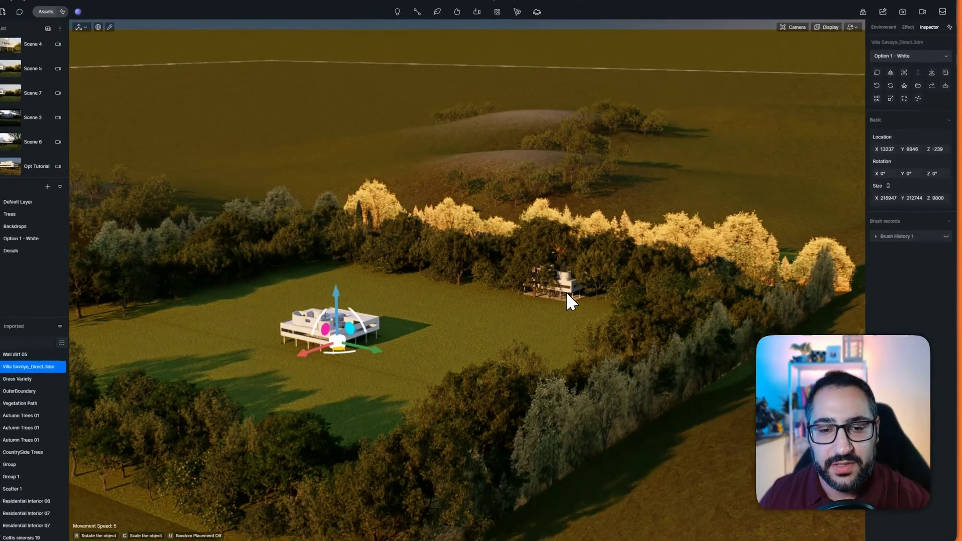
{"action": "left_click", "coordinate": [569, 297]}
{"action": "left_click_drag", "start_coordinate": [515, 295], "coordinate": [376, 362]}
{"action": "right_click_drag", "start_coordinate": [407, 353], "coordinate": [440, 329]}
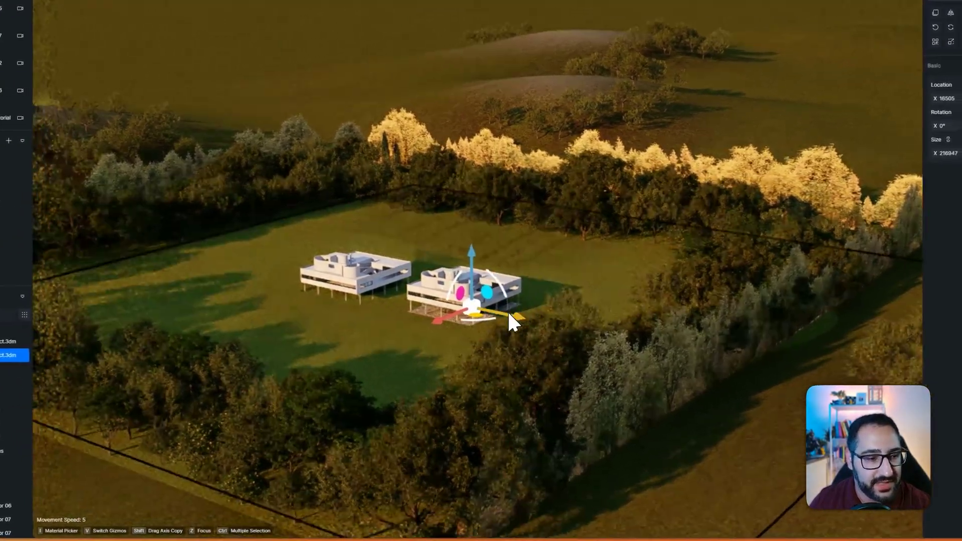
Try a different base color on the Rough Concrete 05 wall material shared by both villas.
{"action": "key", "text": "w"}
{"action": "right_click_drag", "start_coordinate": [508, 313], "coordinate": [504, 335]}
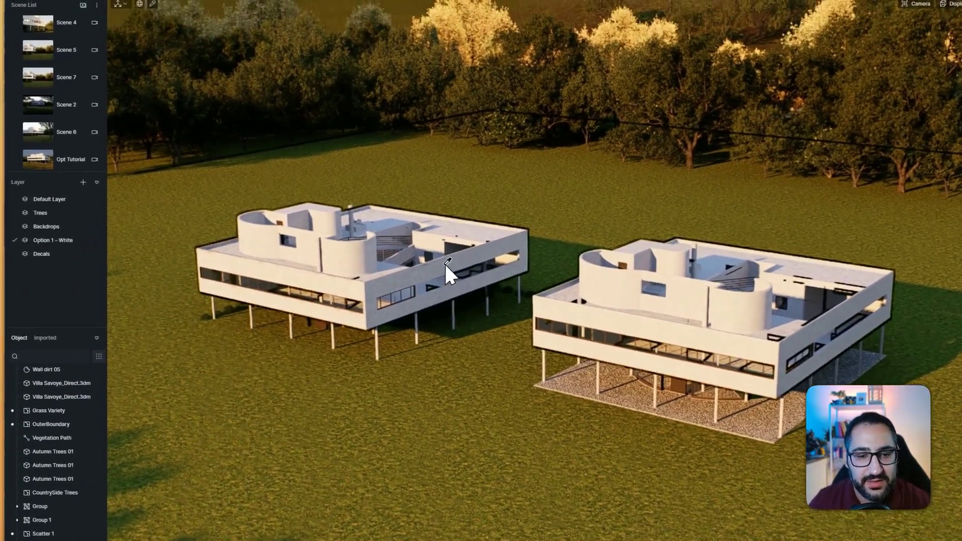
{"action": "left_click", "coordinate": [444, 266]}
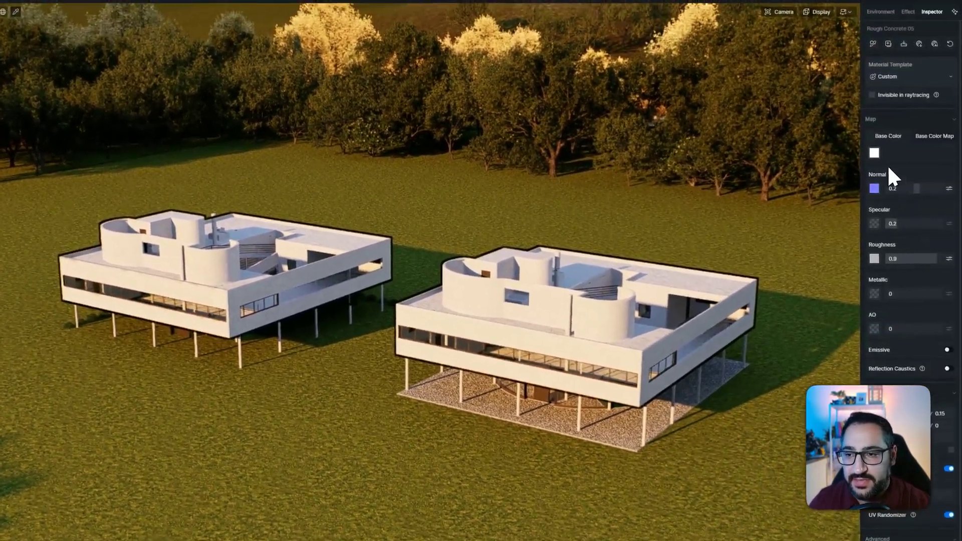
{"action": "left_click", "coordinate": [873, 153]}
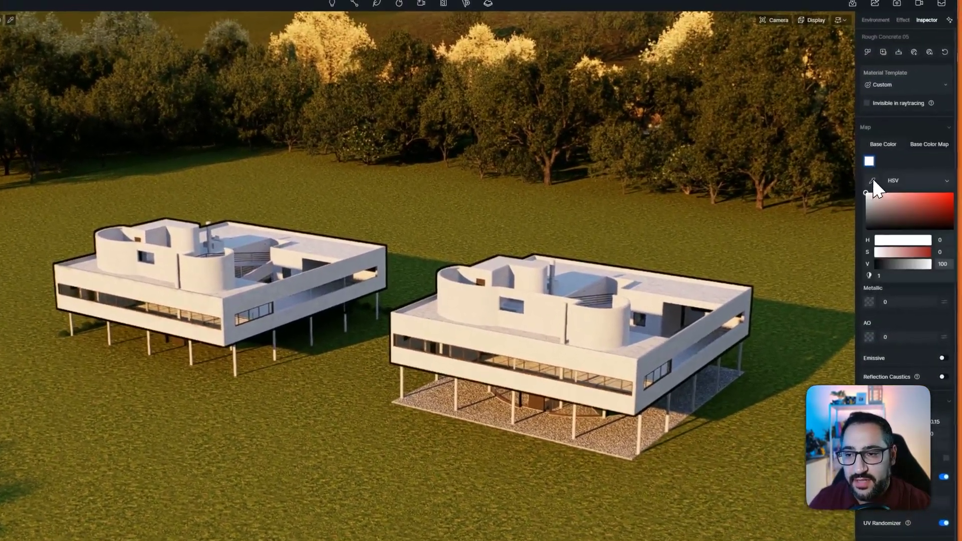
{"action": "left_click_drag", "start_coordinate": [897, 203], "coordinate": [828, 187]}
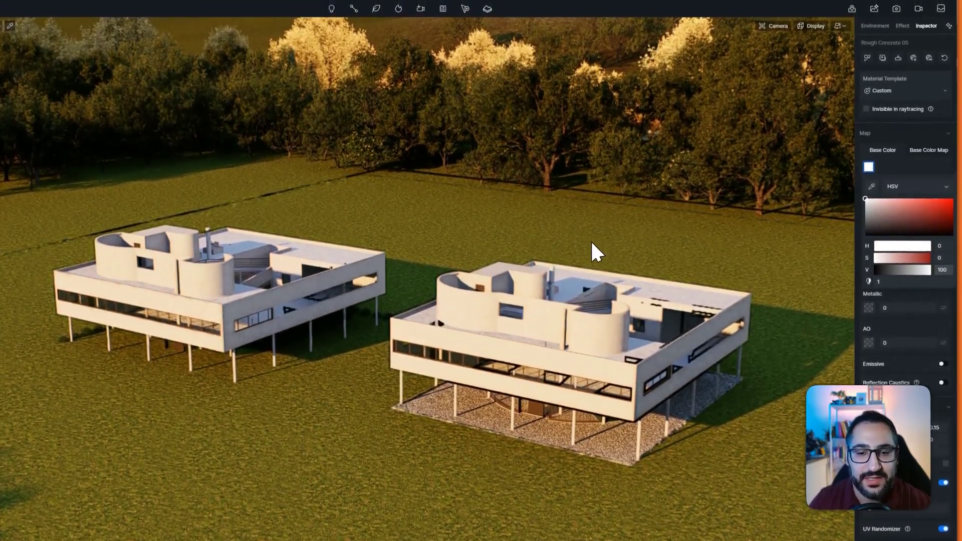
Make the duplicated villa model unique so its materials are independent of the original.
{"action": "left_click", "coordinate": [521, 275]}
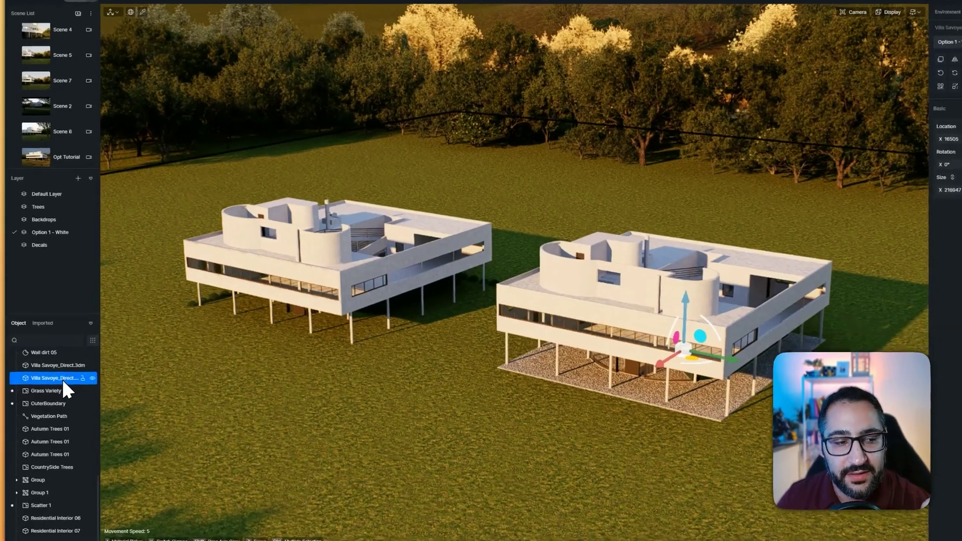
{"action": "right_click", "coordinate": [62, 378]}
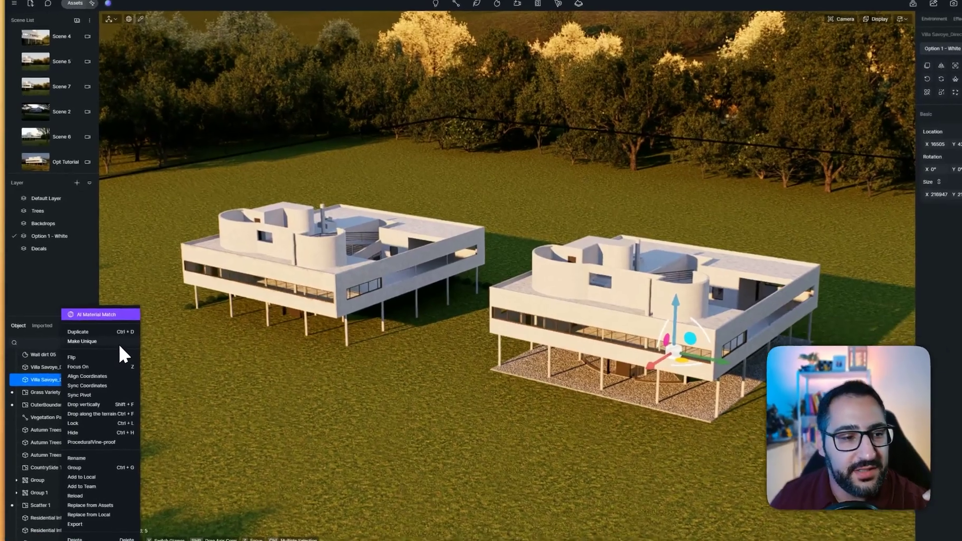
{"action": "left_click", "coordinate": [118, 343]}
{"action": "right_click_drag", "start_coordinate": [630, 345], "coordinate": [618, 345]}
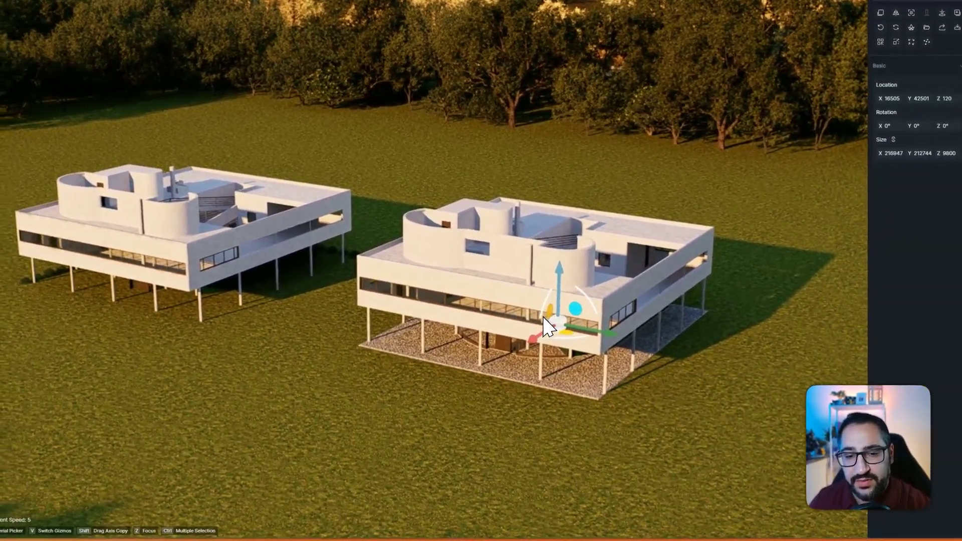
Change the base color of the duplicated villa's concrete walls to near black.
{"action": "key", "text": "i"}
{"action": "left_click", "coordinate": [520, 285]}
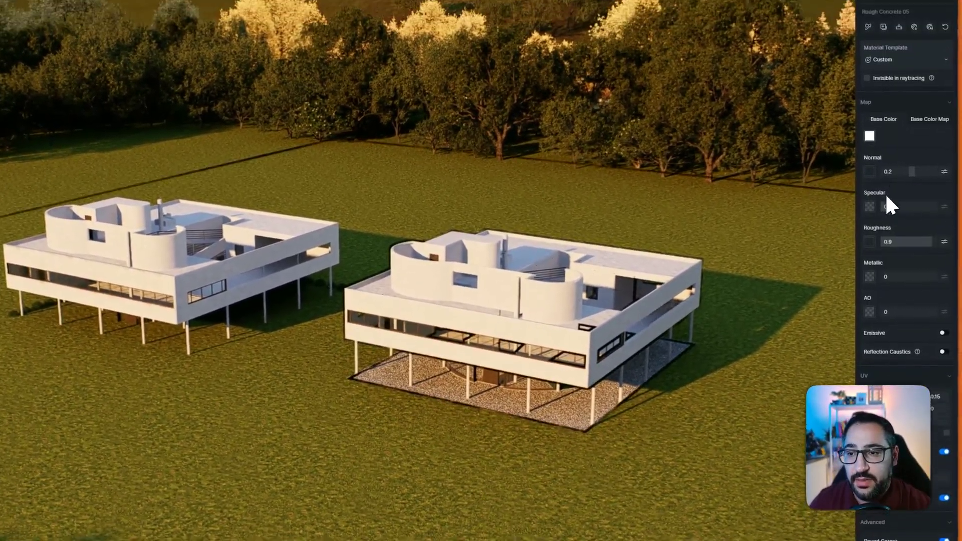
{"action": "left_click", "coordinate": [869, 136]}
{"action": "left_click_drag", "start_coordinate": [874, 198], "coordinate": [852, 227]}
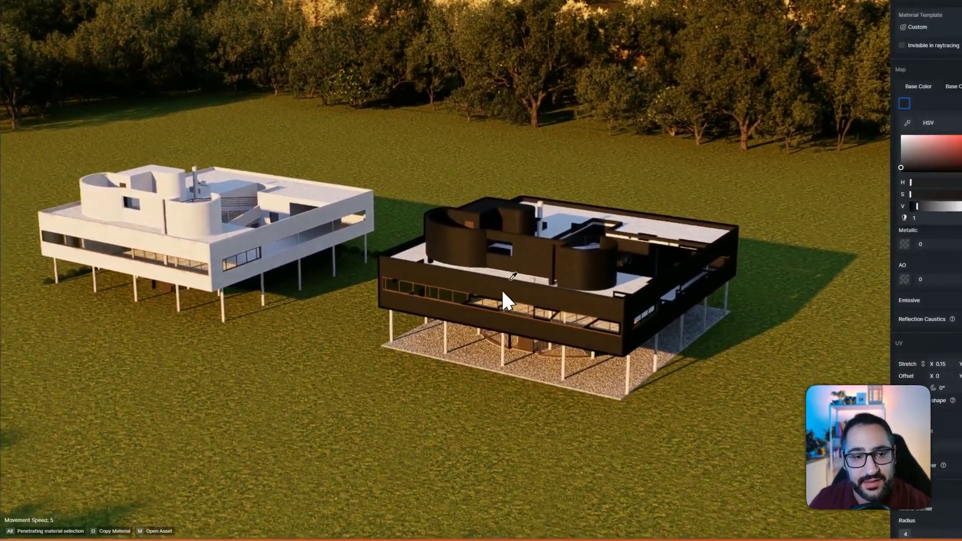
Change the base color of the black villa's column material to a muted red.
{"action": "key", "text": "w"}
{"action": "right_click_drag", "start_coordinate": [503, 291], "coordinate": [478, 263]}
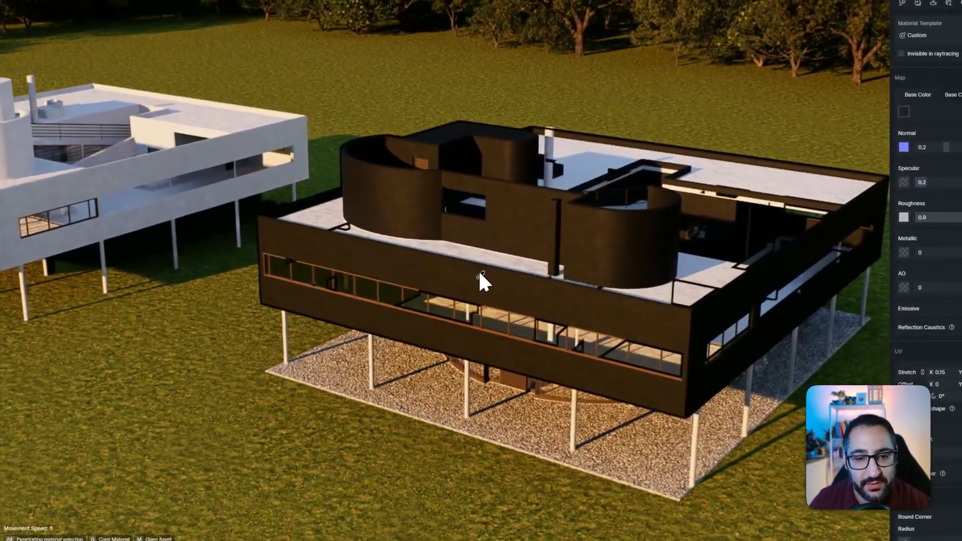
{"action": "key", "text": "e"}
{"action": "key", "text": "q"}
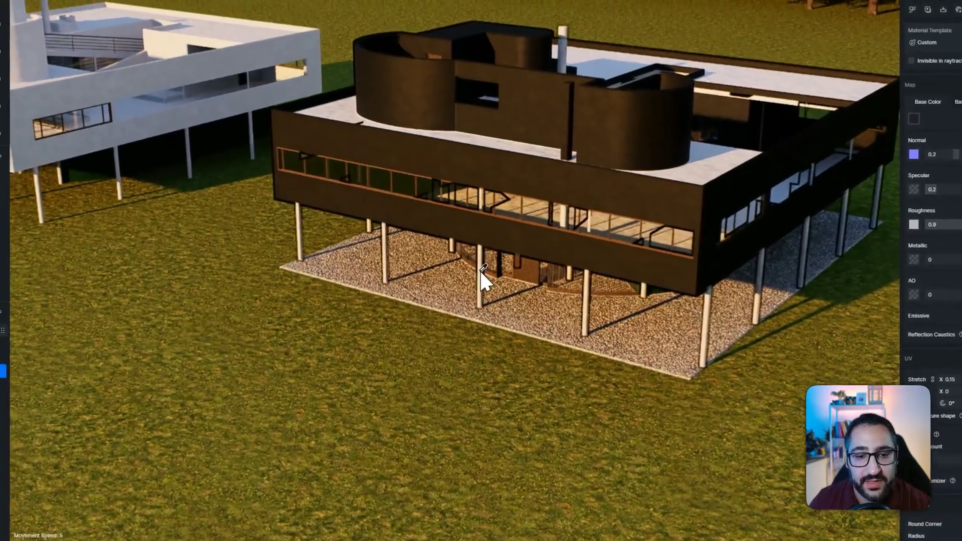
{"action": "left_click", "coordinate": [480, 269]}
{"action": "right_click_drag", "start_coordinate": [702, 156], "coordinate": [630, 140]}
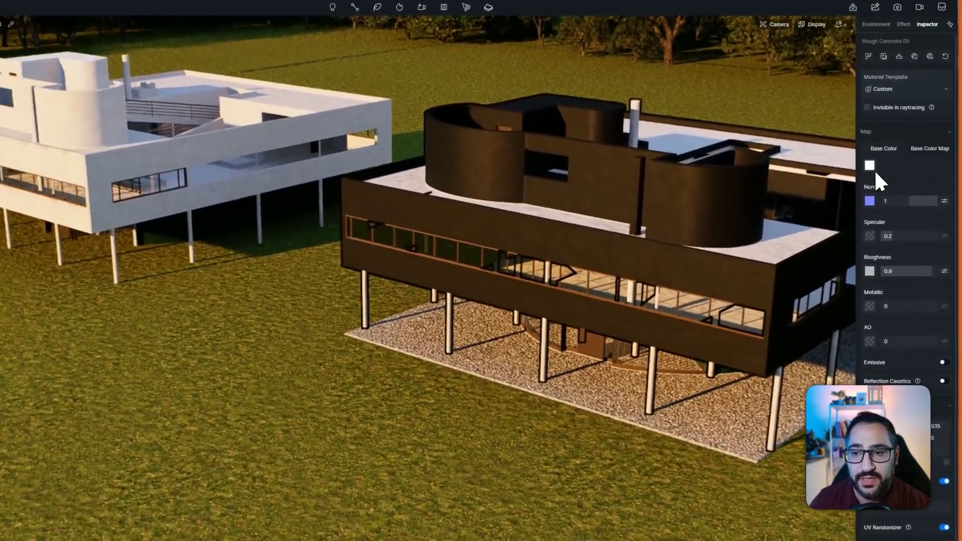
{"action": "left_click", "coordinate": [869, 165]}
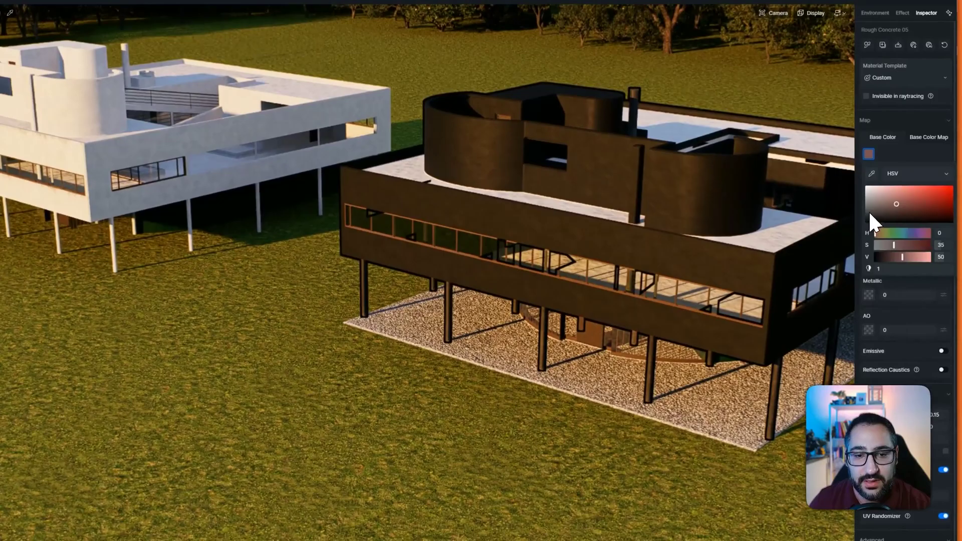
{"action": "left_click_drag", "start_coordinate": [868, 210], "coordinate": [909, 200]}
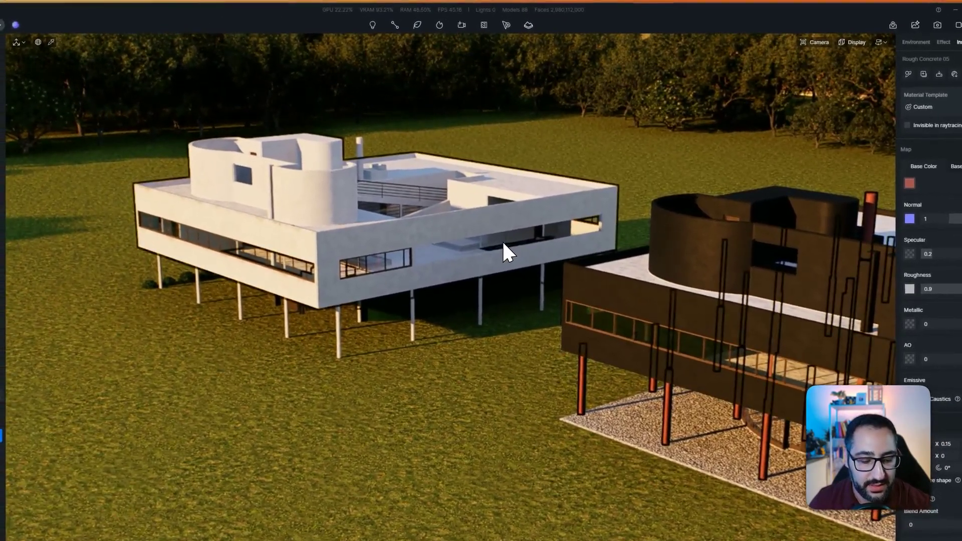
{"action": "right_click_drag", "start_coordinate": [502, 243], "coordinate": [531, 245]}
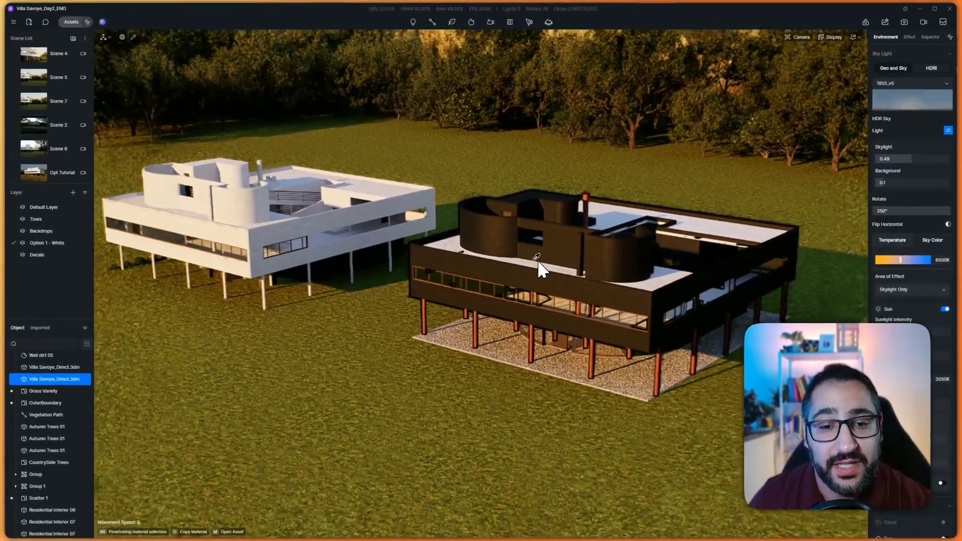
{"action": "right_click_drag", "start_coordinate": [538, 261], "coordinate": [521, 264]}
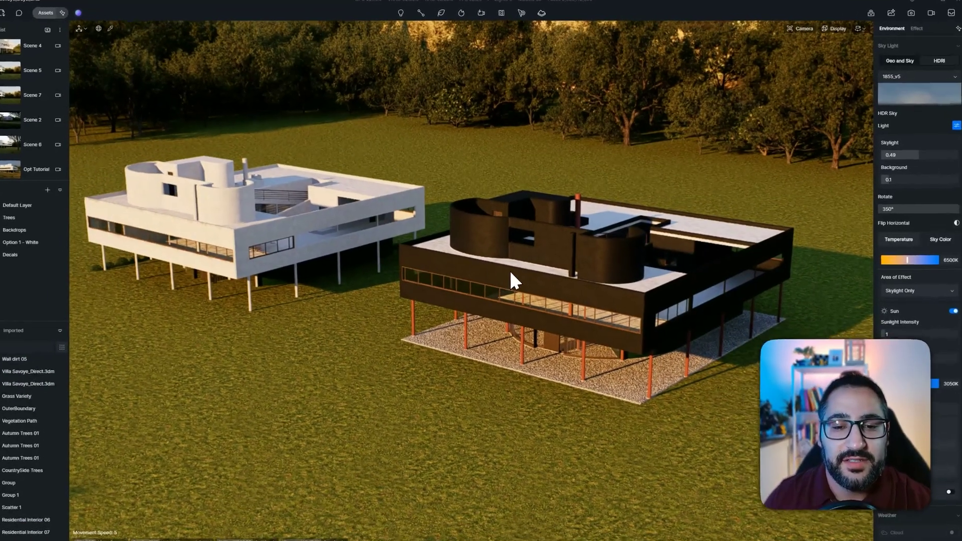
{"action": "key", "text": "a"}
{"action": "right_click_drag", "start_coordinate": [531, 270], "coordinate": [562, 278]}
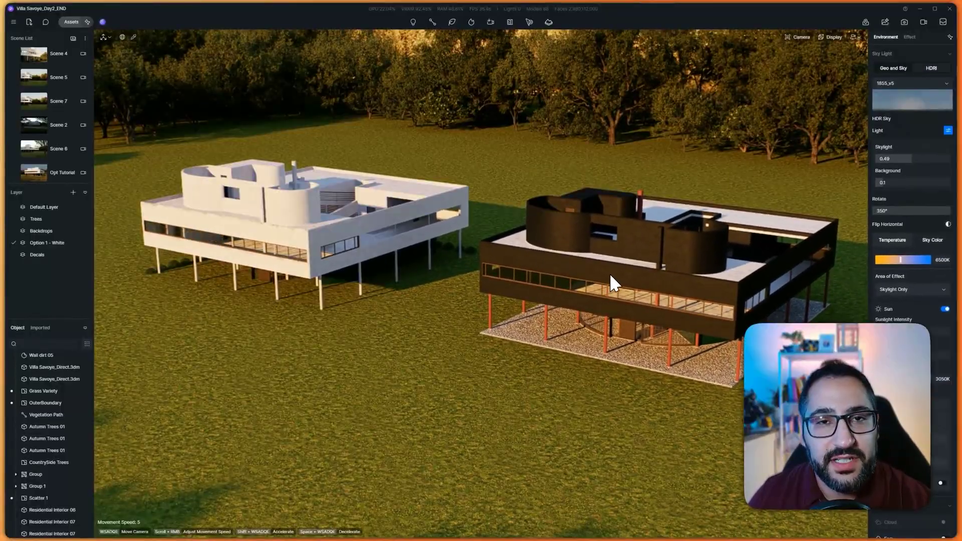
Create a layer named "Option 2 - Black" and assign the black villa to it.
{"action": "left_click", "coordinate": [565, 274]}
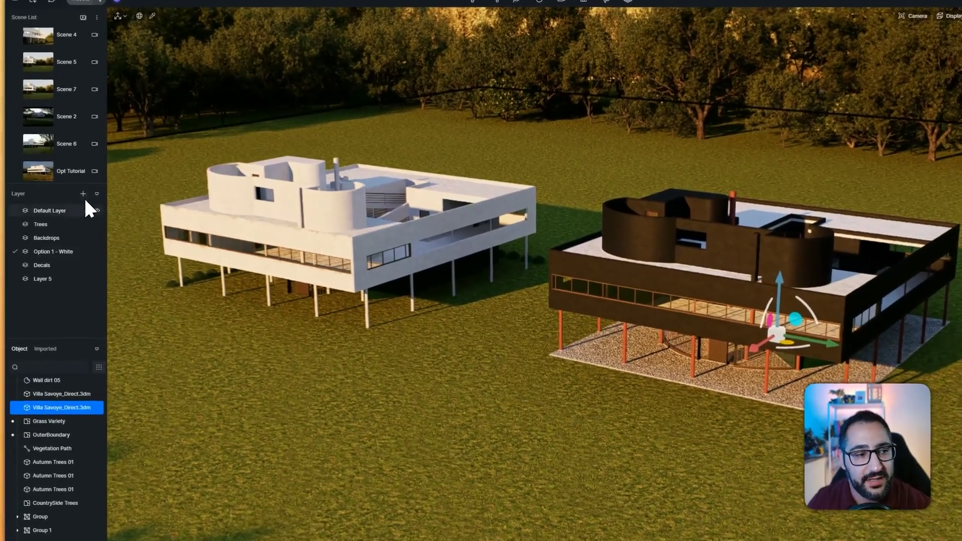
{"action": "left_click", "coordinate": [73, 193]}
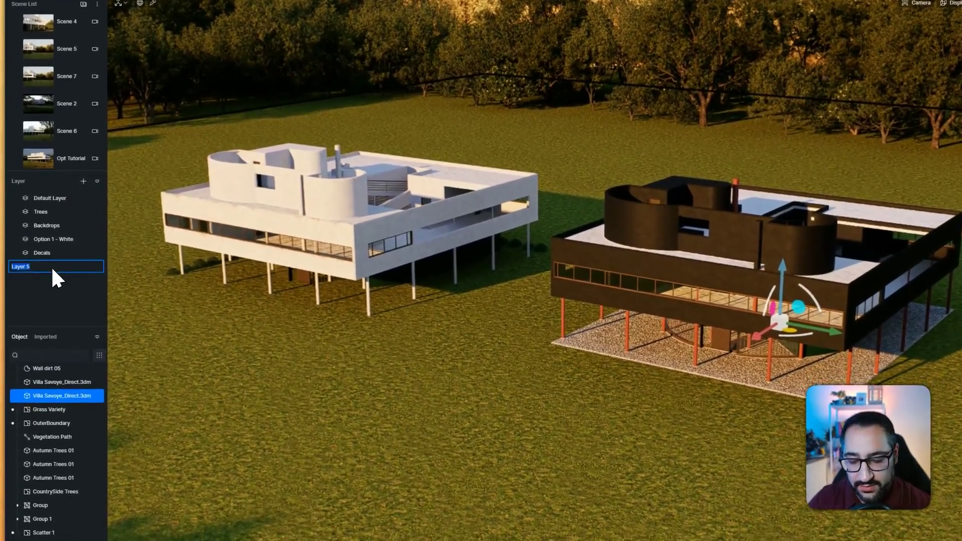
{"action": "type", "text": "Option "}
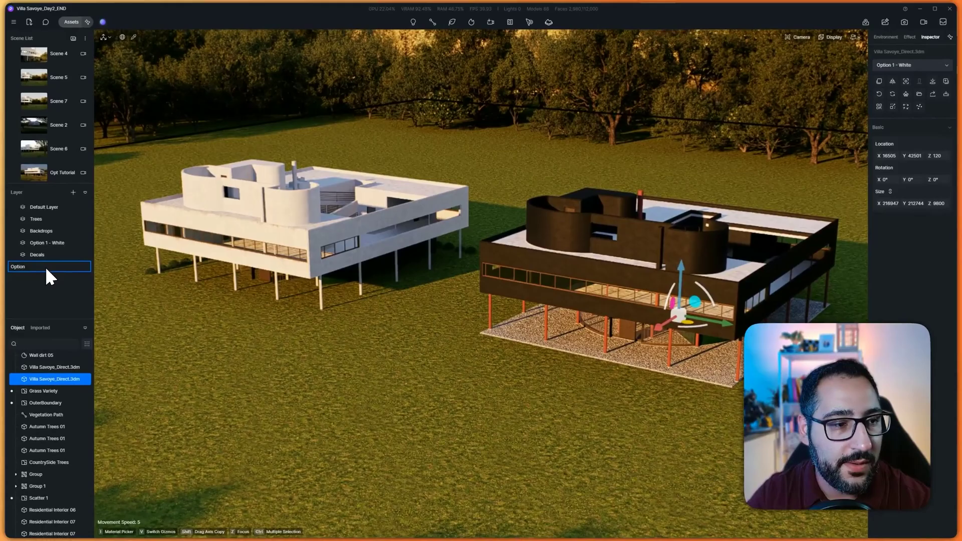
{"action": "type", "text": "2 - Black"}
{"action": "key", "text": "Return"}
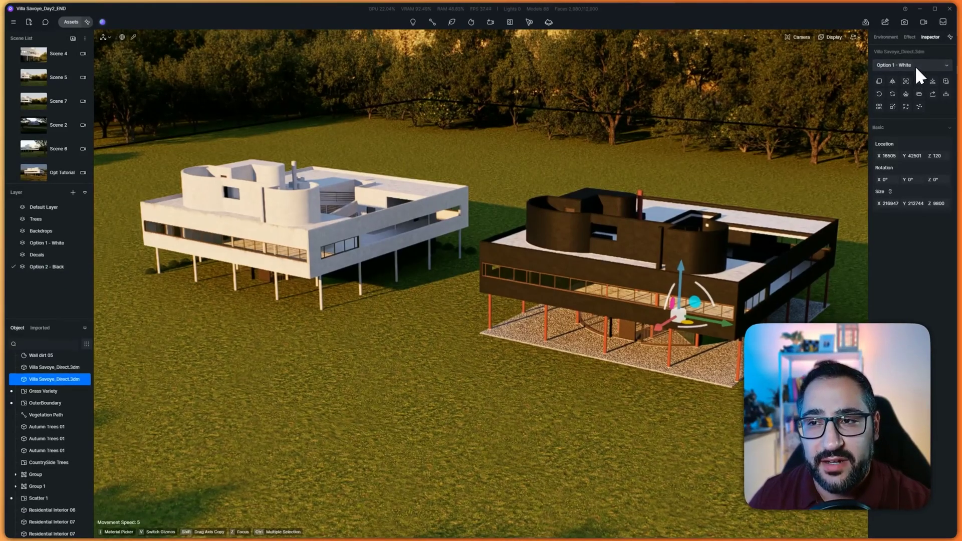
{"action": "left_click", "coordinate": [915, 65]}
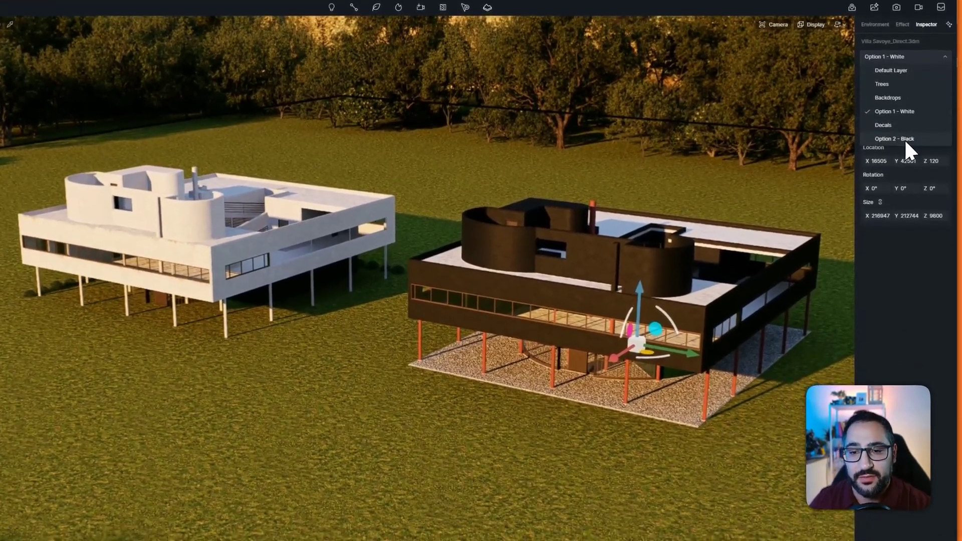
{"action": "left_click", "coordinate": [904, 140]}
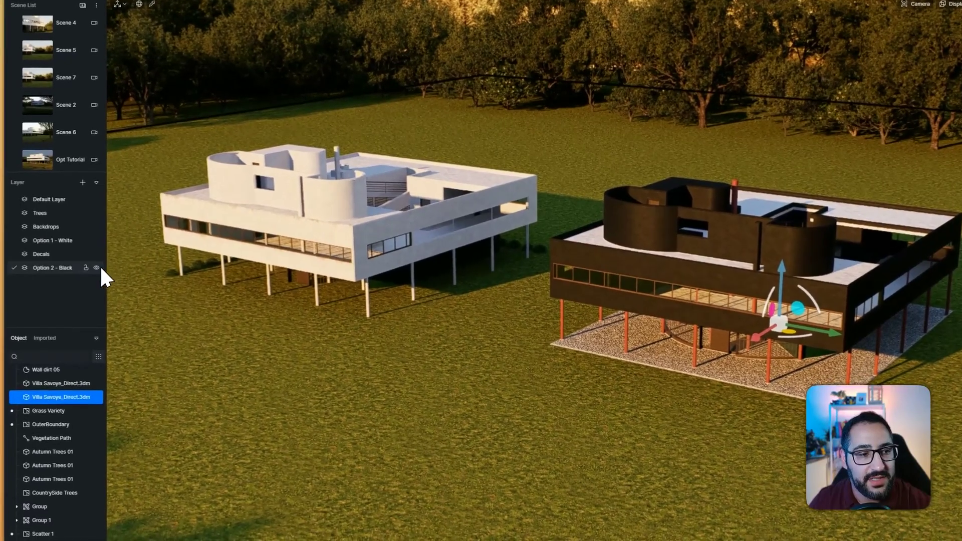
Switch the visibility of the Option 2 - Black layer off and on to check the black villa.
{"action": "left_click", "coordinate": [92, 271]}
{"action": "left_click", "coordinate": [91, 271]}
{"action": "left_click", "coordinate": [97, 267]}
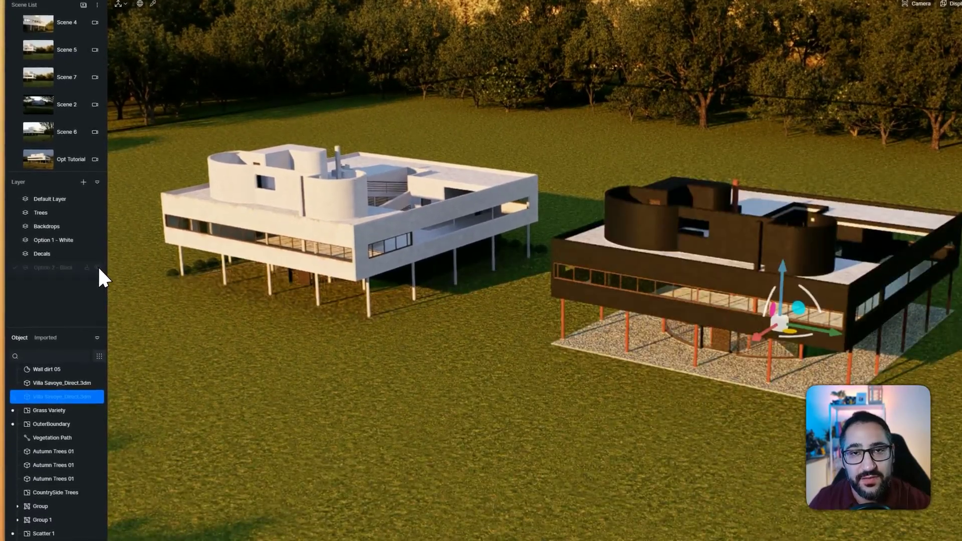
{"action": "left_click", "coordinate": [97, 267]}
{"action": "left_click", "coordinate": [97, 267]}
{"action": "left_click", "coordinate": [97, 267]}
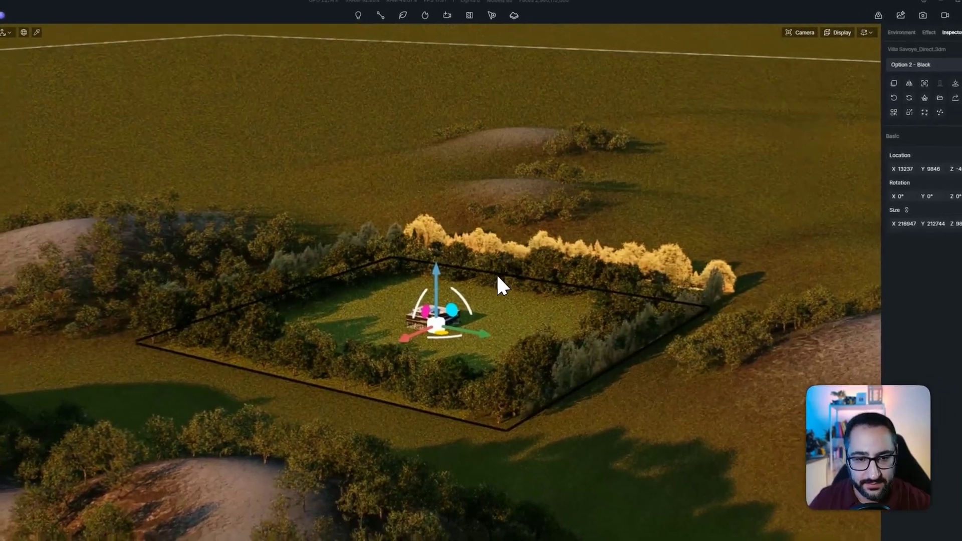
Set the black villa's Z location to -239, taking the value from the white villa's location.
{"action": "scroll", "coordinate": [481, 281], "scroll_direction": "up", "scroll_amount": 10}
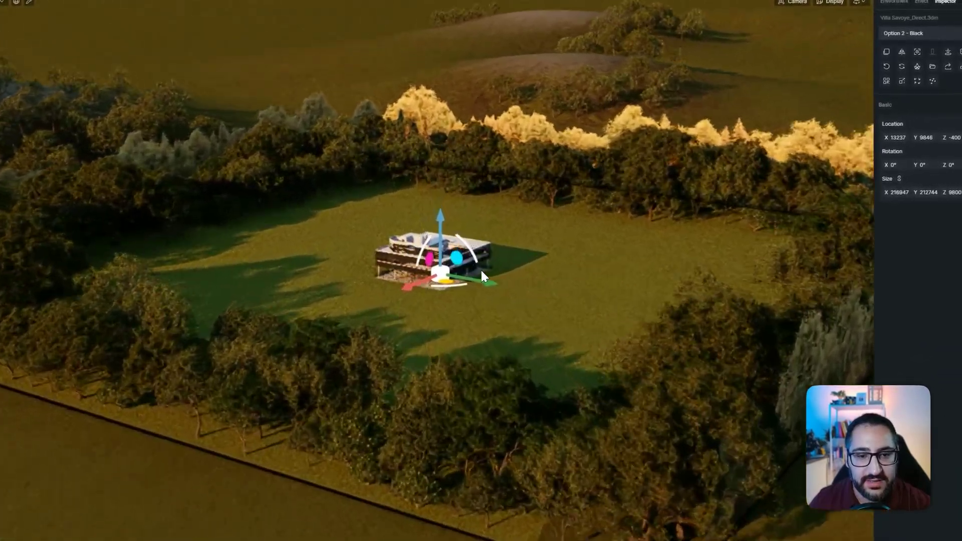
{"action": "scroll", "coordinate": [485, 267], "scroll_direction": "up", "scroll_amount": 5}
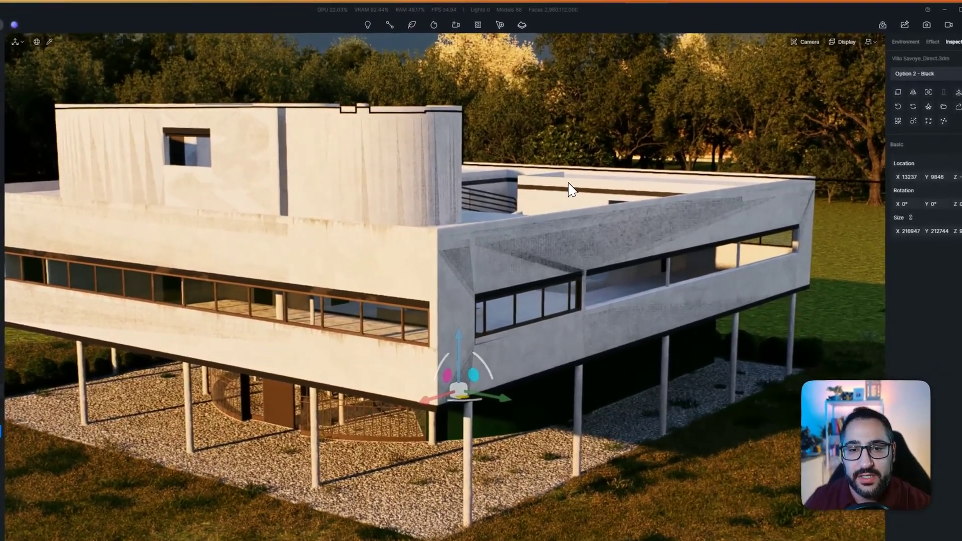
{"action": "left_click", "coordinate": [590, 162]}
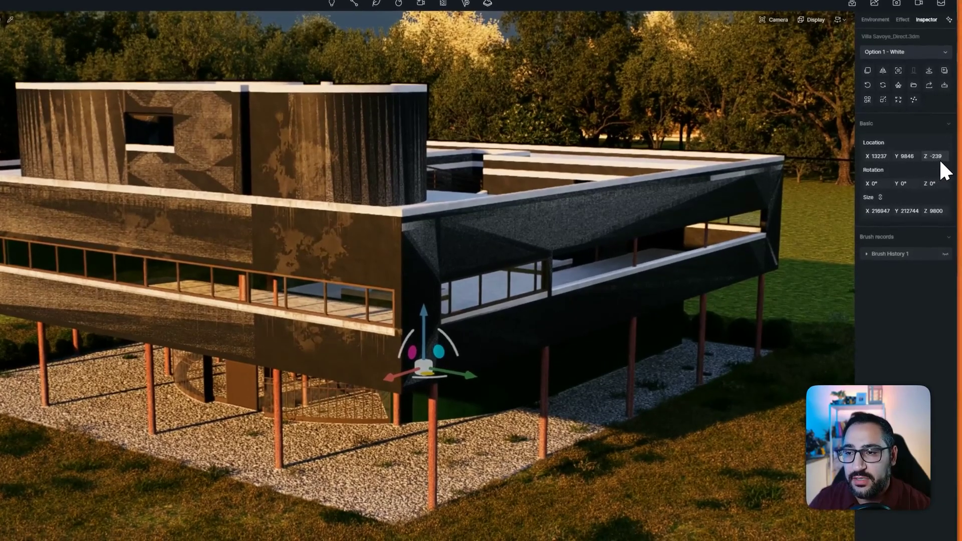
{"action": "left_click", "coordinate": [937, 156]}
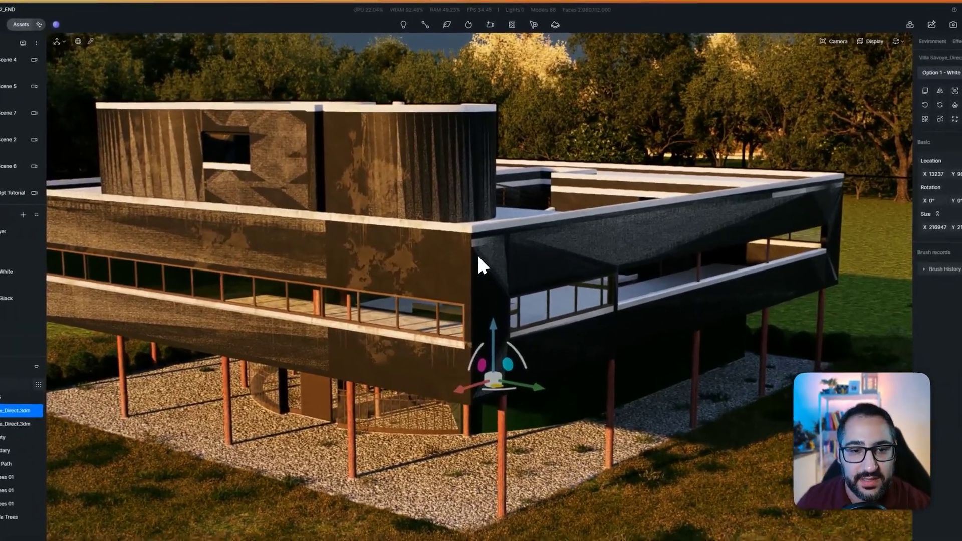
{"action": "left_click", "coordinate": [475, 232]}
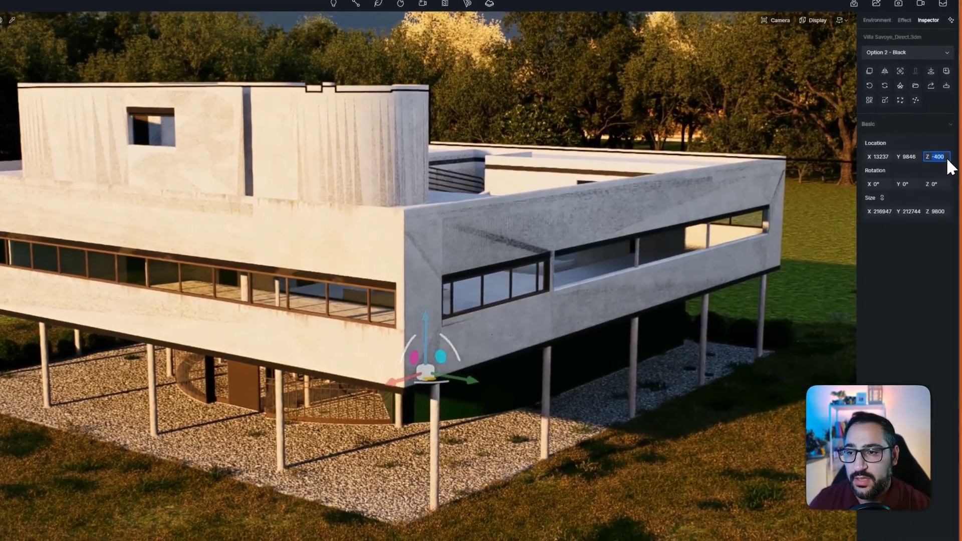
{"action": "key", "text": "s"}
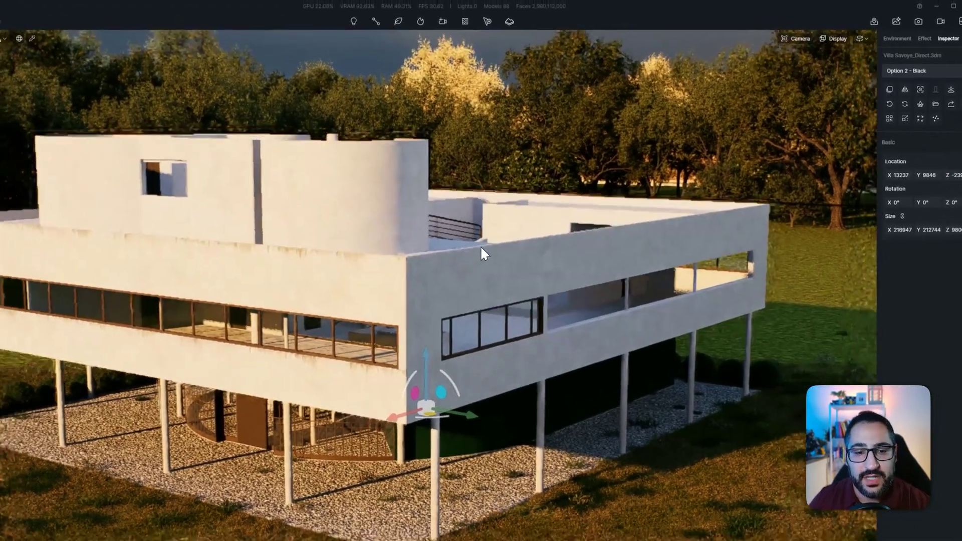
Inspect the aligned villas, hiding the Option 1 - White layer and showing Option 2 - Black to view the black design alone.
{"action": "key", "text": "a"}
{"action": "key", "text": "d"}
{"action": "key", "text": "s"}
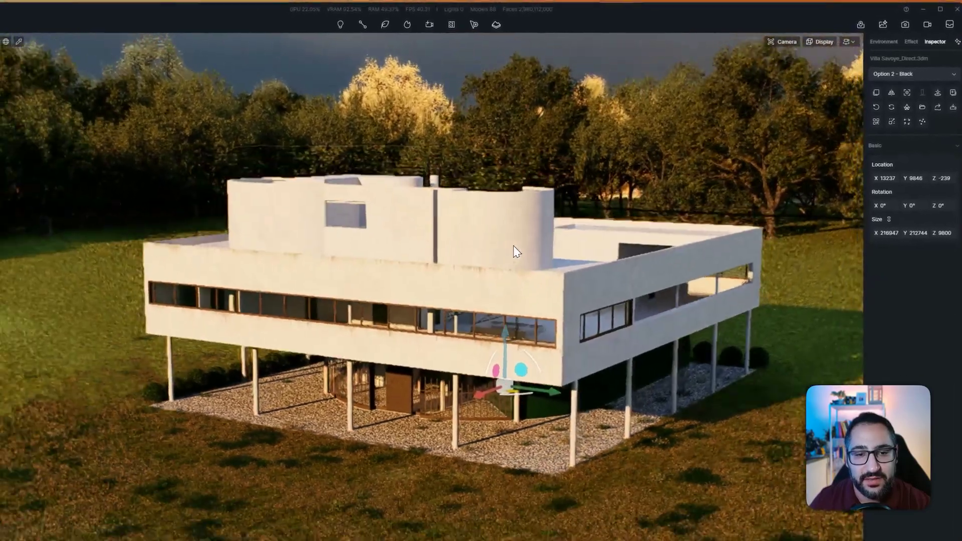
{"action": "key", "text": "d"}
{"action": "key", "text": "w"}
{"action": "key", "text": "a"}
{"action": "key", "text": "s"}
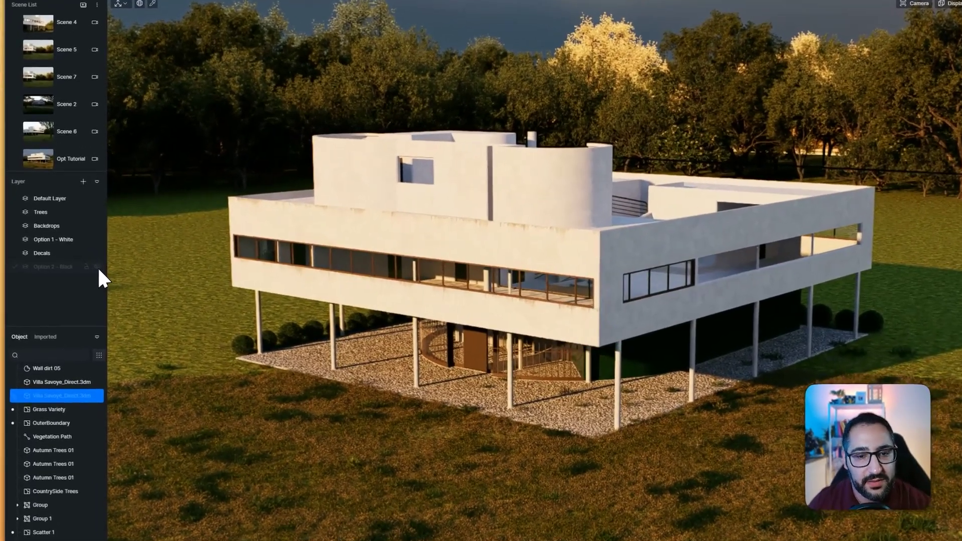
{"action": "left_click", "coordinate": [85, 265]}
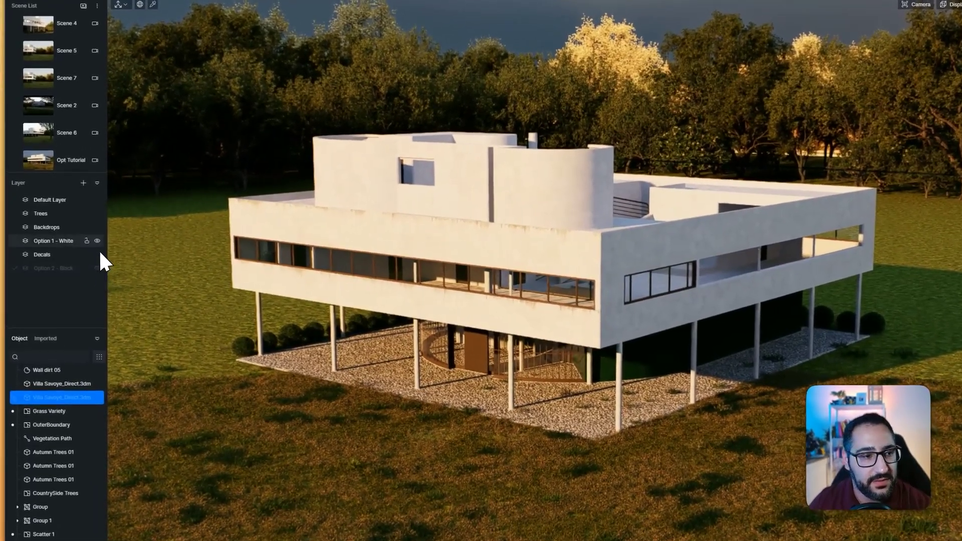
{"action": "left_click", "coordinate": [85, 242]}
{"action": "left_click", "coordinate": [97, 271]}
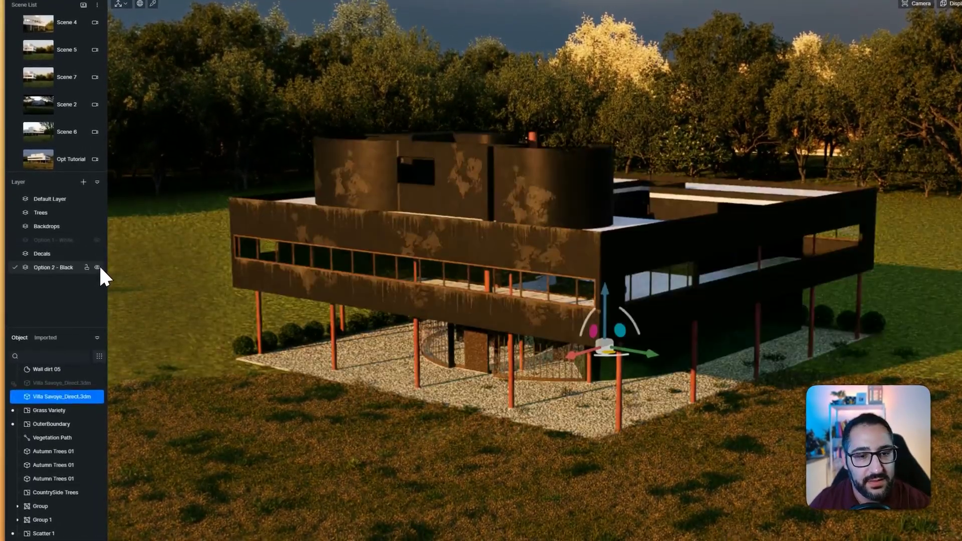
Switch back to the white villa by showing Option 1 - White, and toggle Option 2 - Black to compare the designs.
{"action": "left_click", "coordinate": [98, 267]}
{"action": "left_click", "coordinate": [97, 241]}
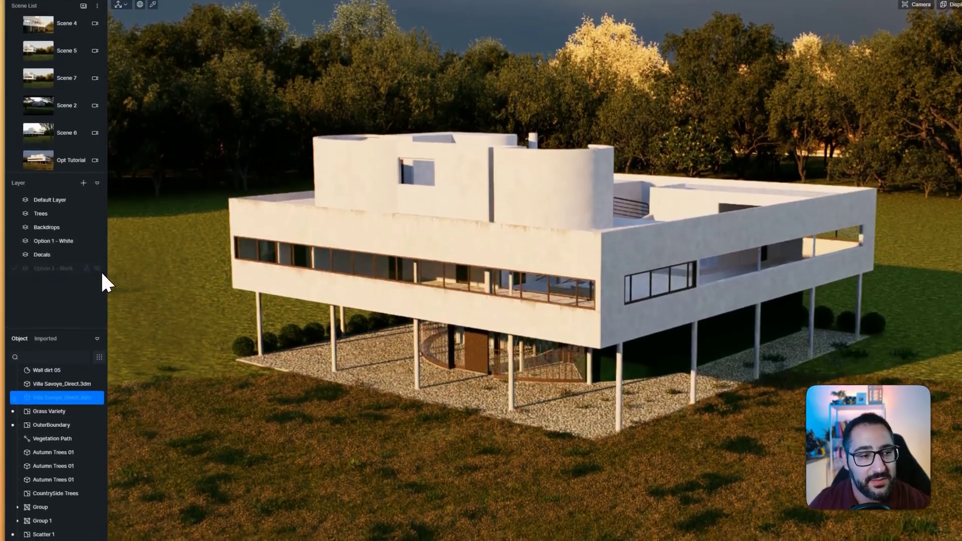
{"action": "left_click", "coordinate": [97, 279]}
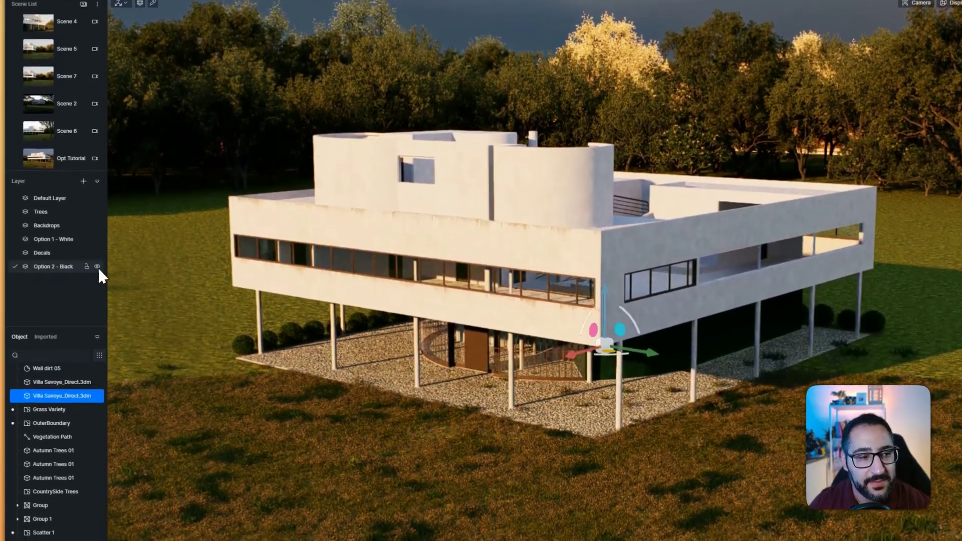
{"action": "left_click", "coordinate": [97, 266]}
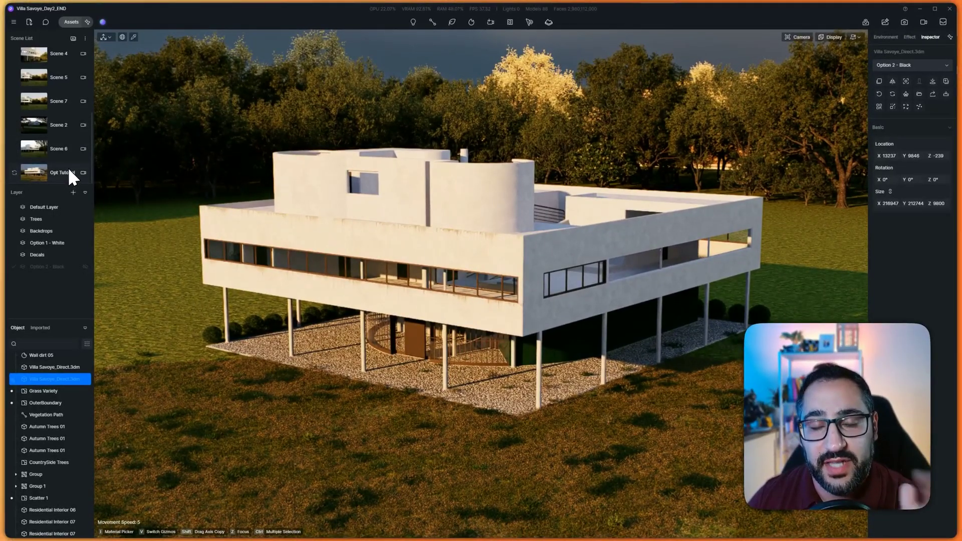
Activate the Opt Tutorial scene and rename it "Opt 1 Front".
{"action": "left_click", "coordinate": [70, 172]}
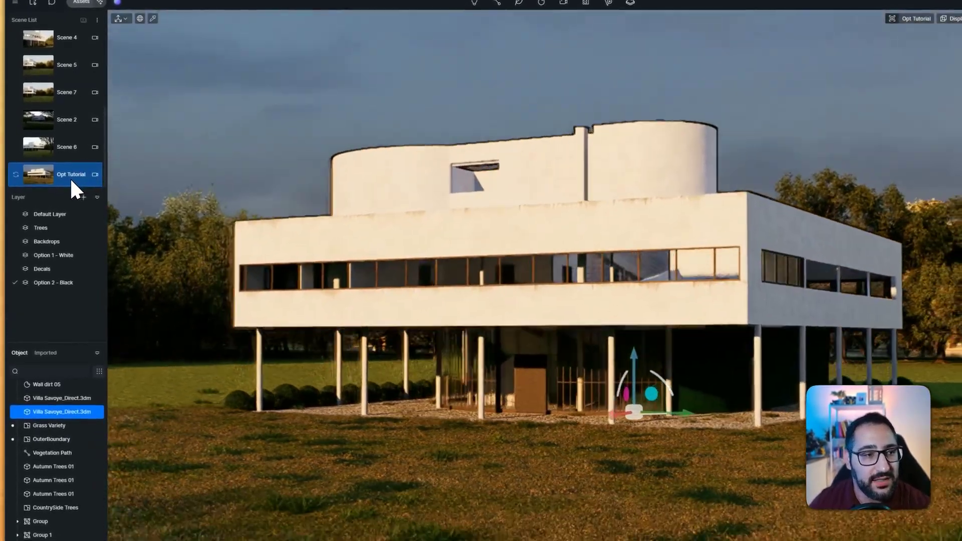
{"action": "double_click", "coordinate": [66, 175]}
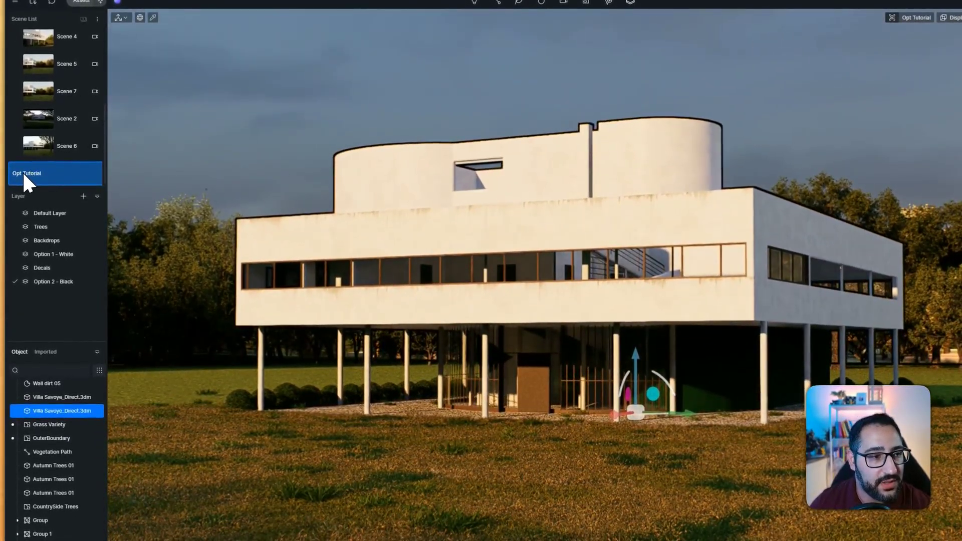
{"action": "left_click_drag", "start_coordinate": [22, 172], "coordinate": [86, 179]}
{"action": "type", "text": "1 Front"}
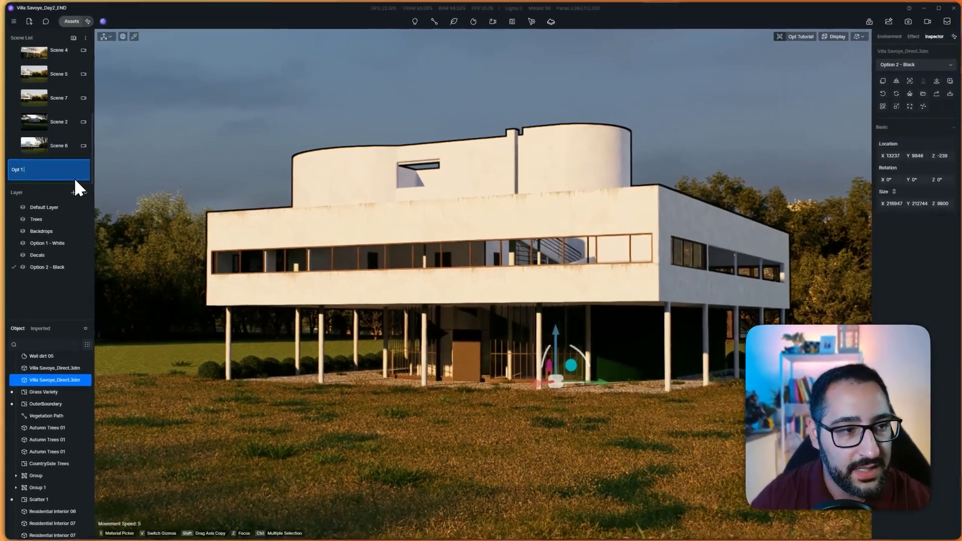
{"action": "key", "text": "Return"}
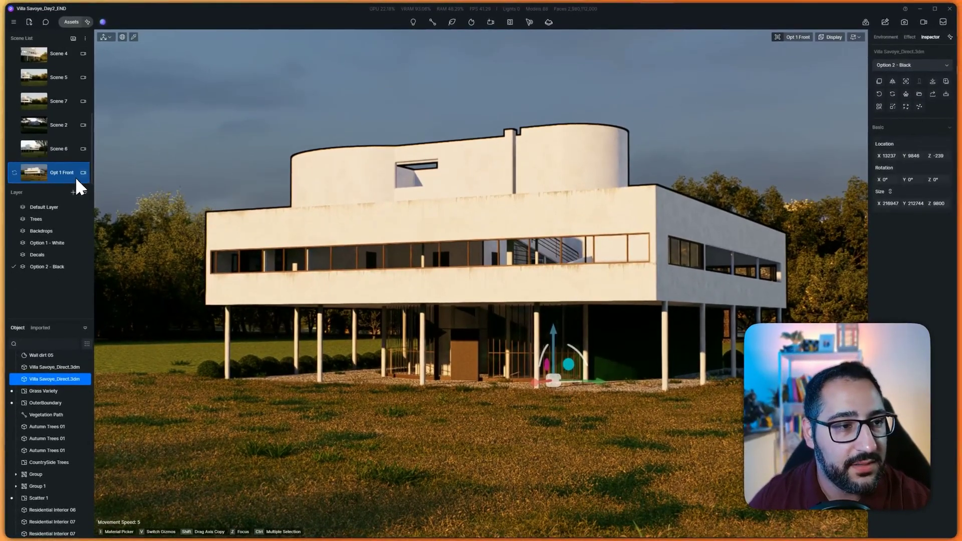
Hide the Option 2 - Black layer and update the Opt 1 Front scene with that visibility.
{"action": "left_click", "coordinate": [84, 267]}
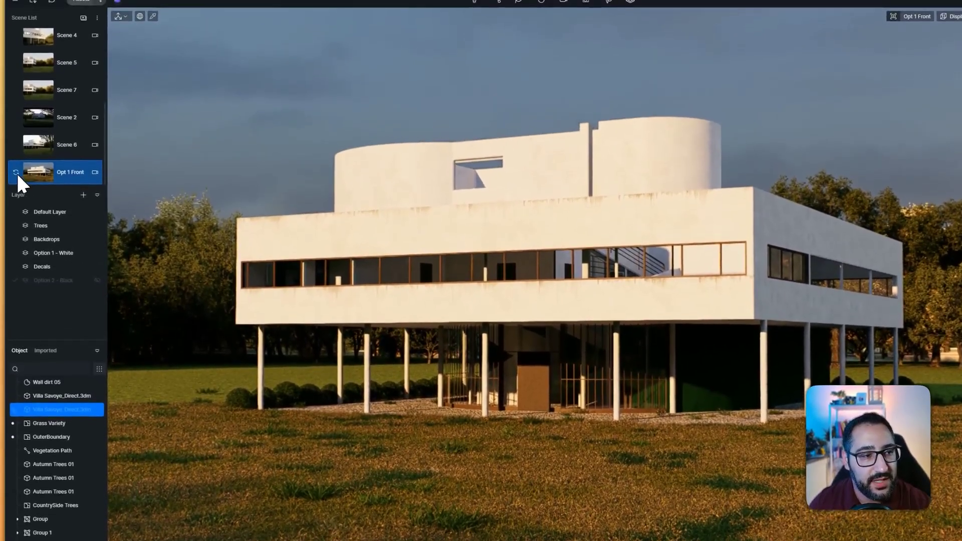
{"action": "left_click", "coordinate": [15, 162]}
{"action": "left_click", "coordinate": [16, 173]}
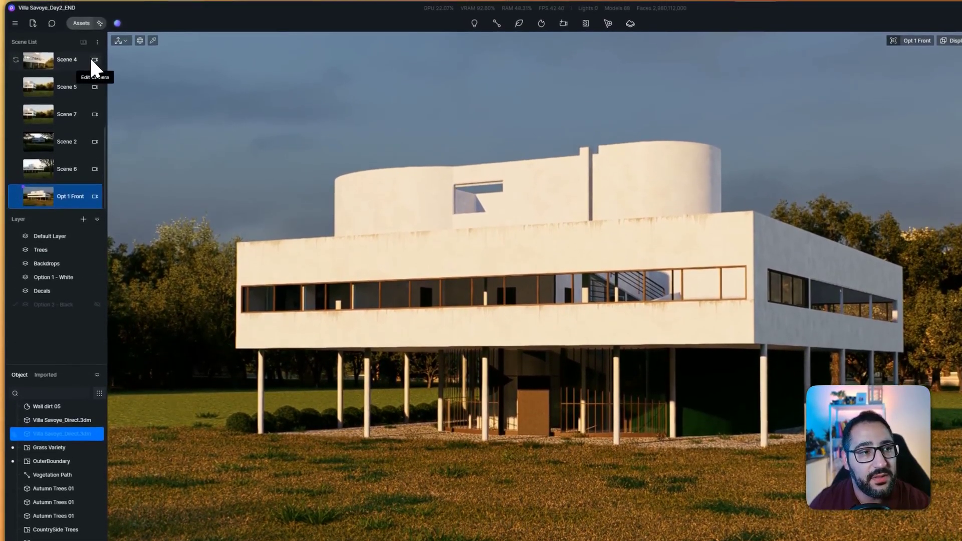
Add a new scene from the current view and name it "Opt 2 Front".
{"action": "left_click", "coordinate": [84, 44]}
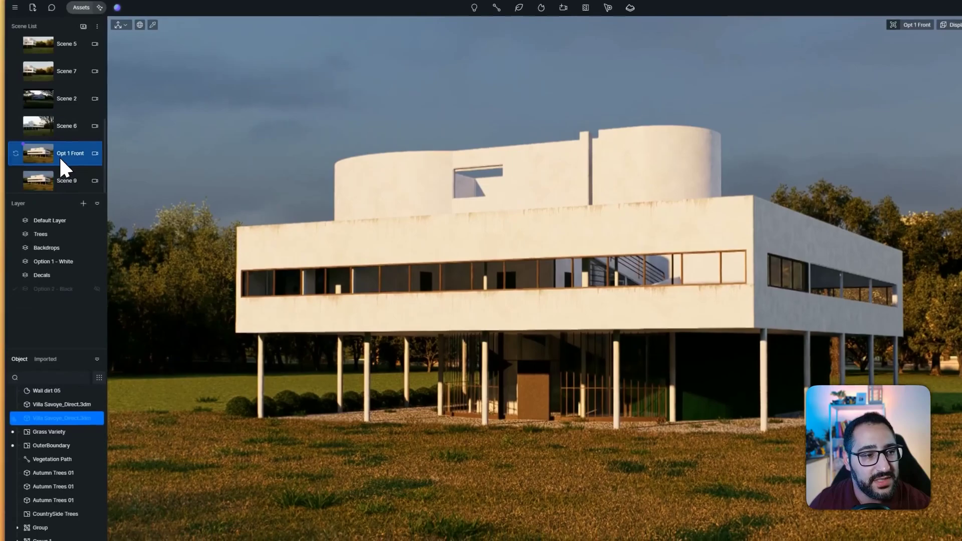
{"action": "double_click", "coordinate": [70, 180]}
{"action": "type", "text": "Opt"}
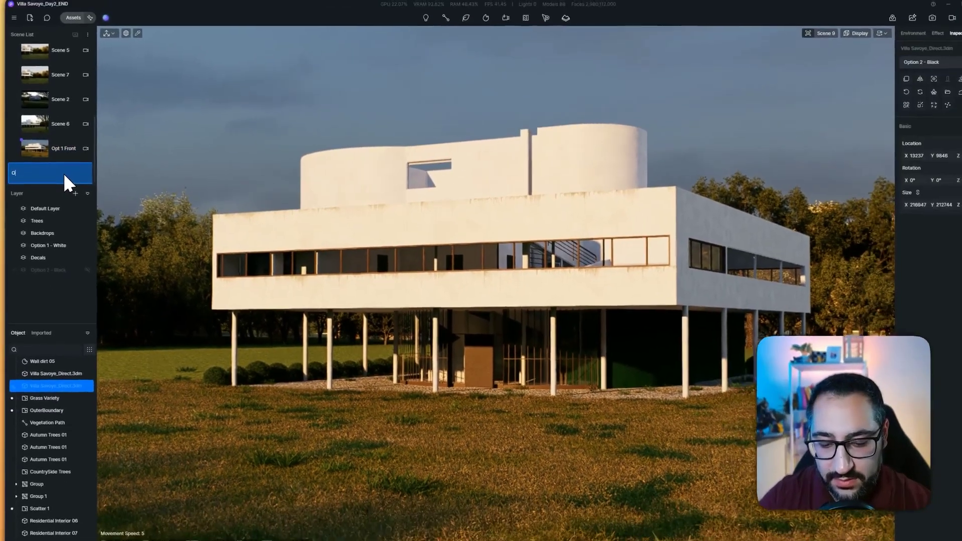
{"action": "type", "text": " 2"}
{"action": "type", "text": " Fron"}
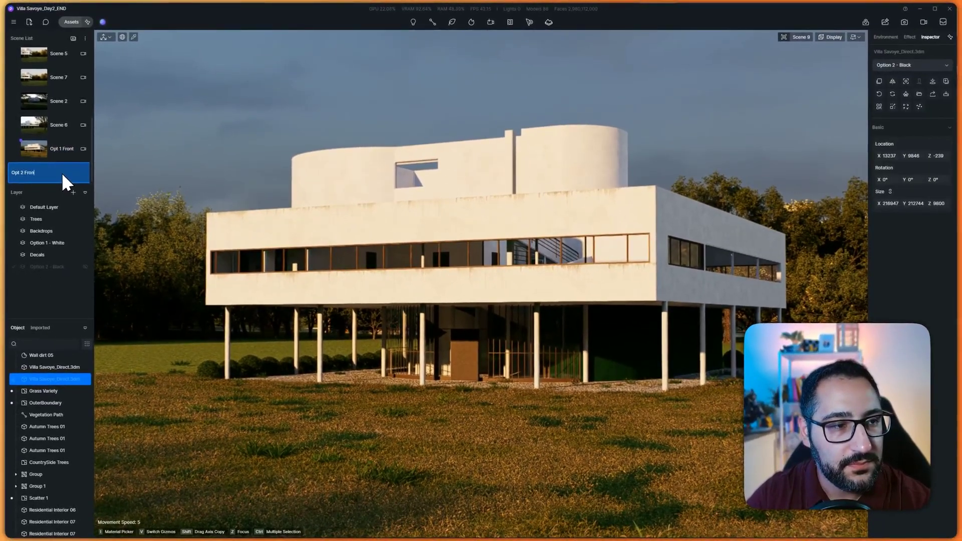
{"action": "type", "text": "t"}
{"action": "key", "text": "Return"}
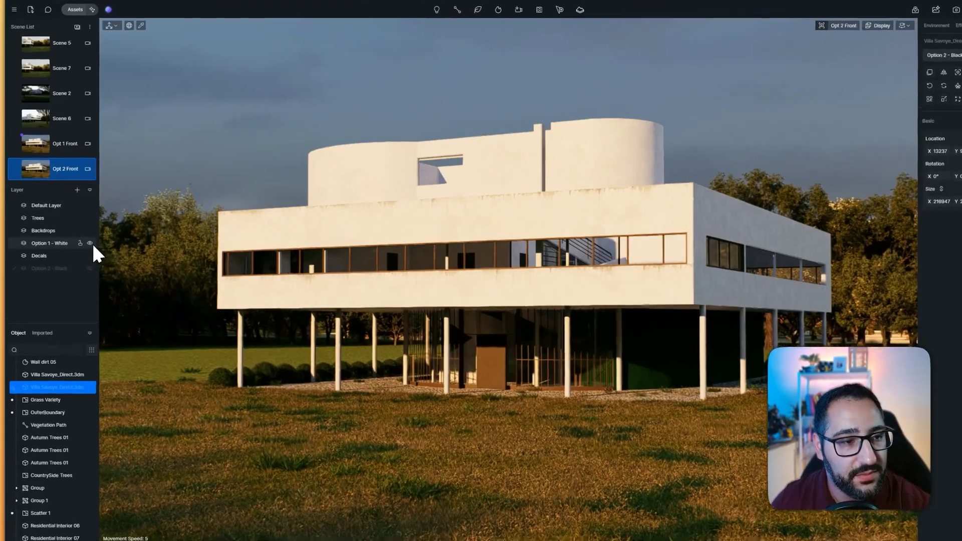
Hide the Option 1 - White layer, show Option 2 - Black, and update the Opt 2 Front scene.
{"action": "left_click", "coordinate": [85, 243]}
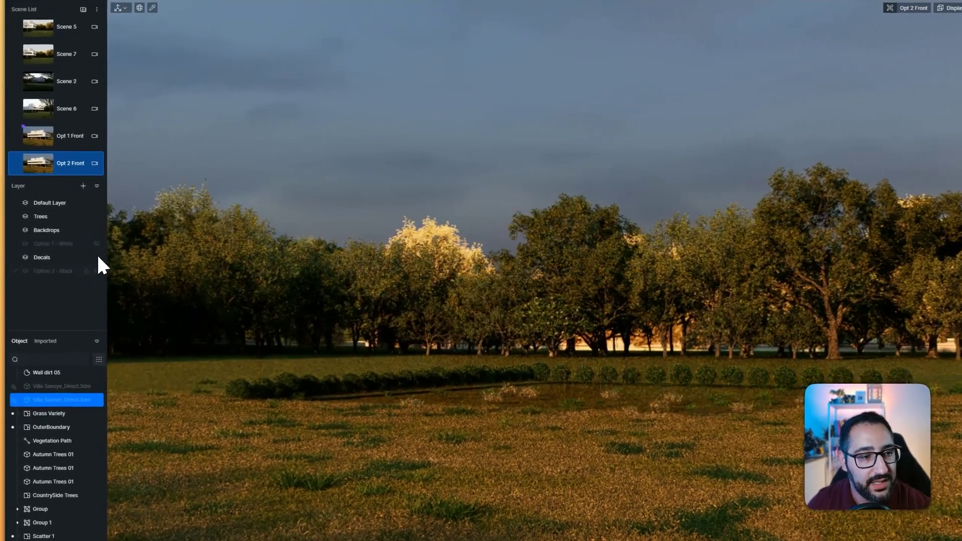
{"action": "left_click", "coordinate": [96, 269]}
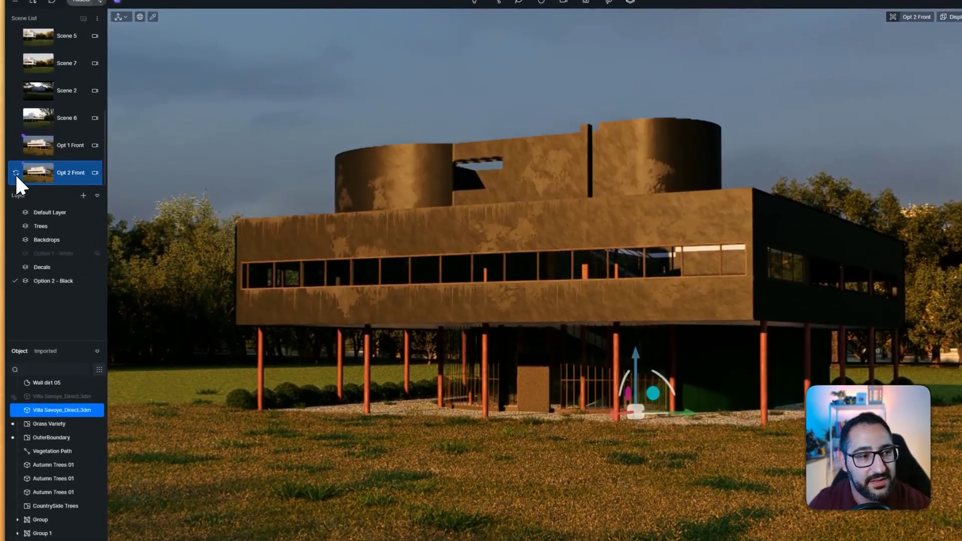
{"action": "left_click", "coordinate": [15, 173]}
Alternate between the Opt 1 Front and Opt 2 Front scenes to compare the white and black villas.
{"action": "left_click", "coordinate": [72, 147]}
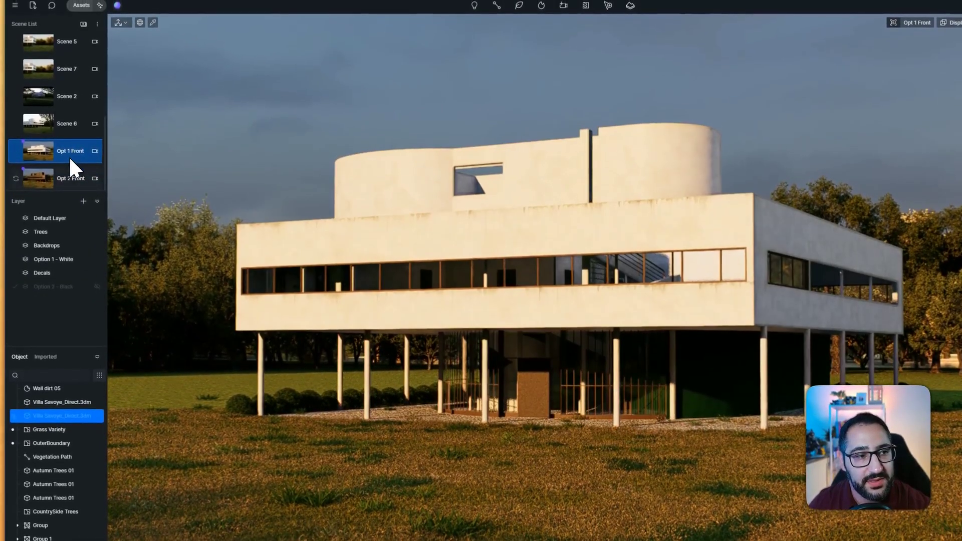
{"action": "left_click", "coordinate": [71, 178]}
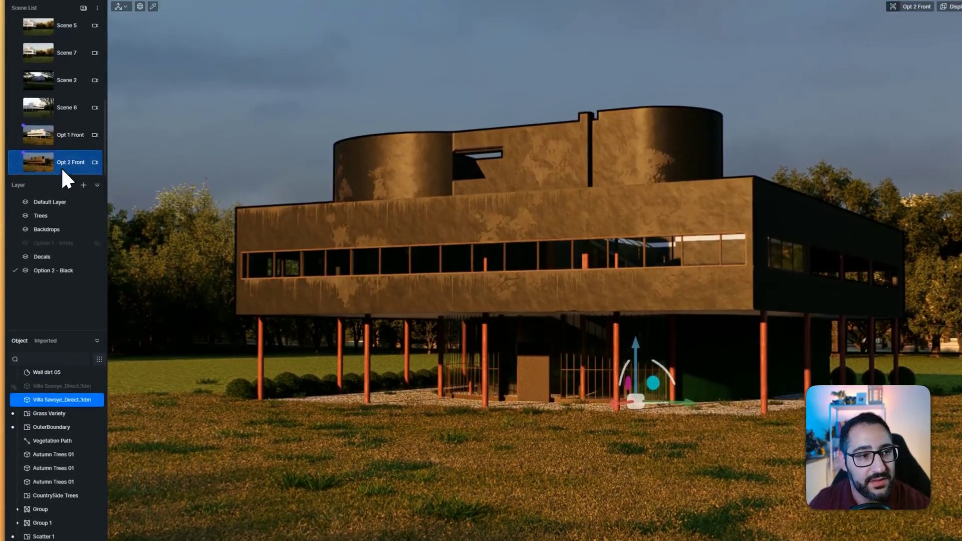
{"action": "left_click", "coordinate": [66, 115]}
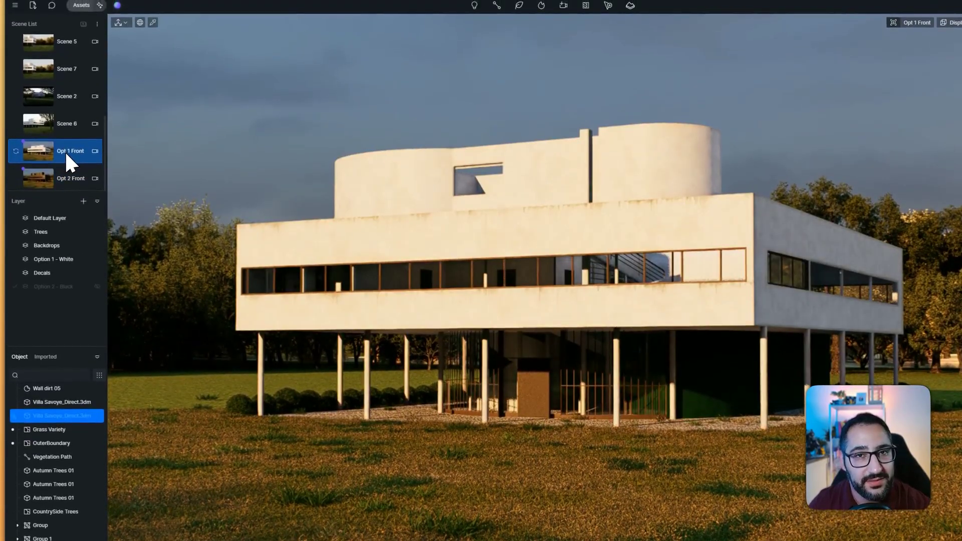
{"action": "left_click", "coordinate": [64, 176]}
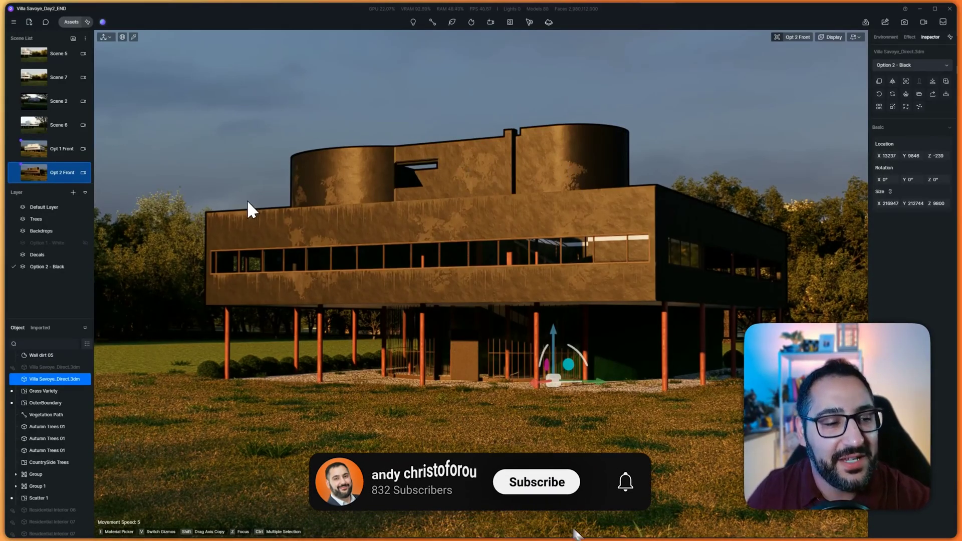
{"action": "left_click", "coordinate": [59, 157]}
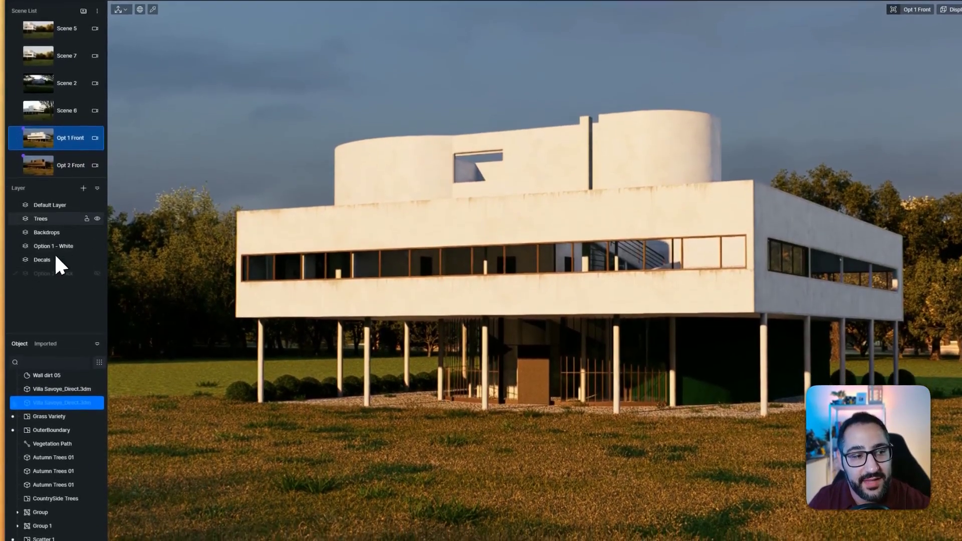
{"action": "left_click", "coordinate": [61, 172]}
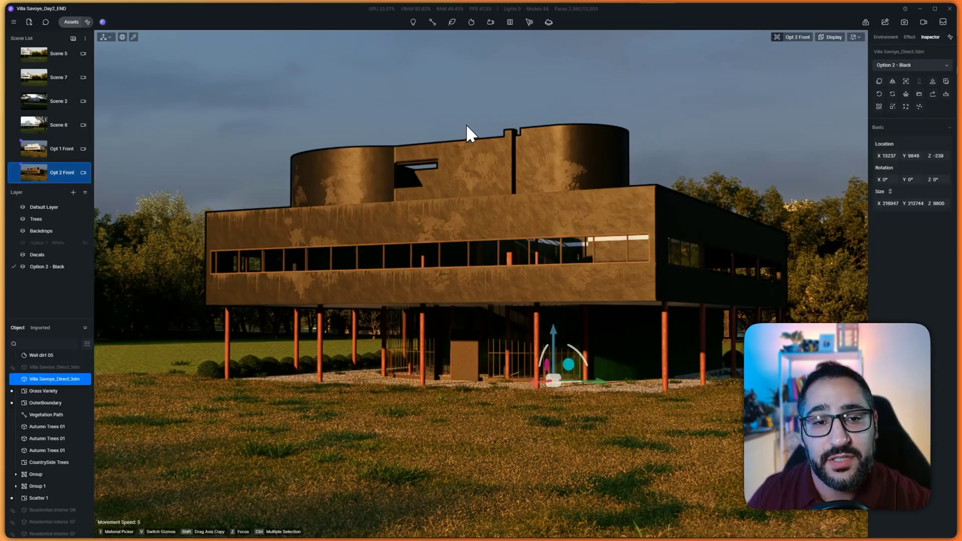
Save the rendering project and switch to the Villa_Savoye_Direct.3dm model in Rhino.
{"action": "key", "text": "ctrl+s"}
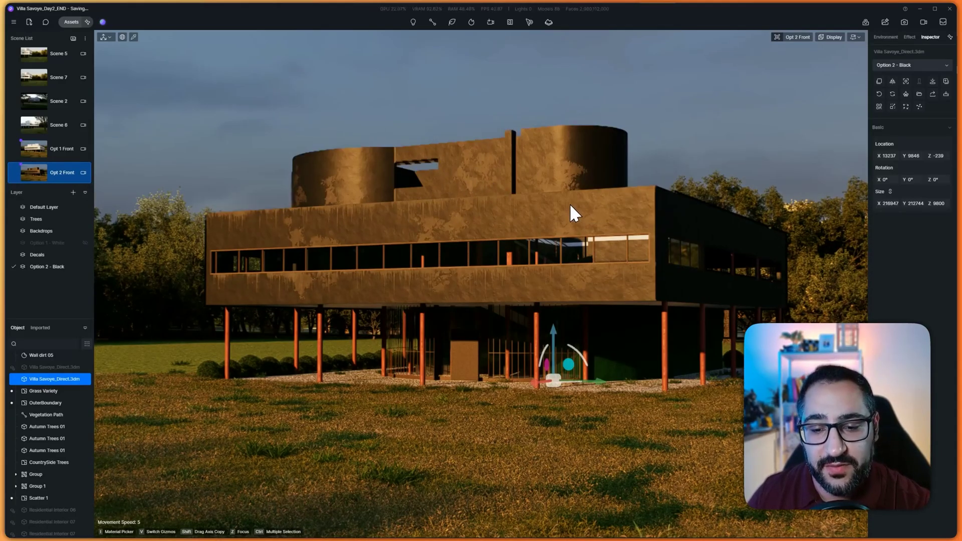
{"action": "left_click", "coordinate": [799, 529]}
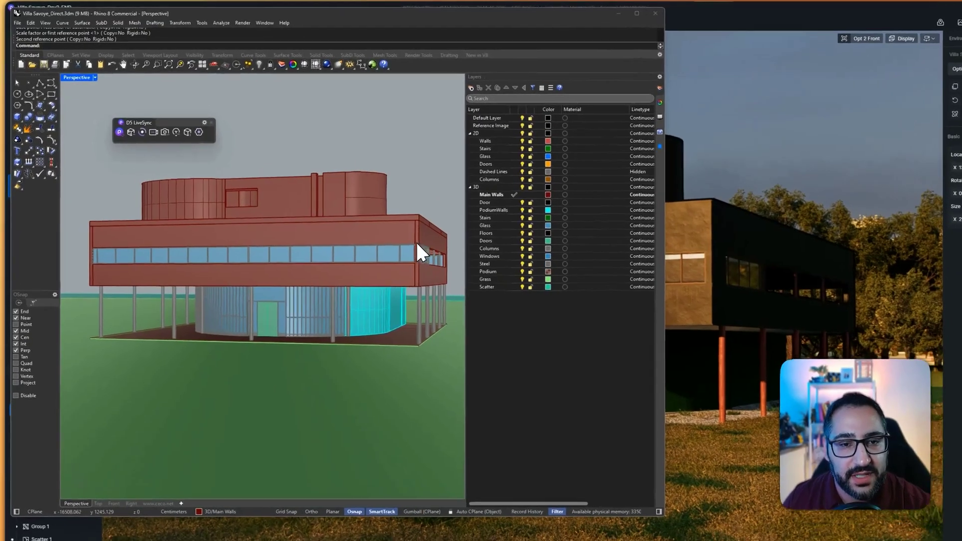
{"action": "right_click_drag", "start_coordinate": [387, 224], "coordinate": [378, 225]}
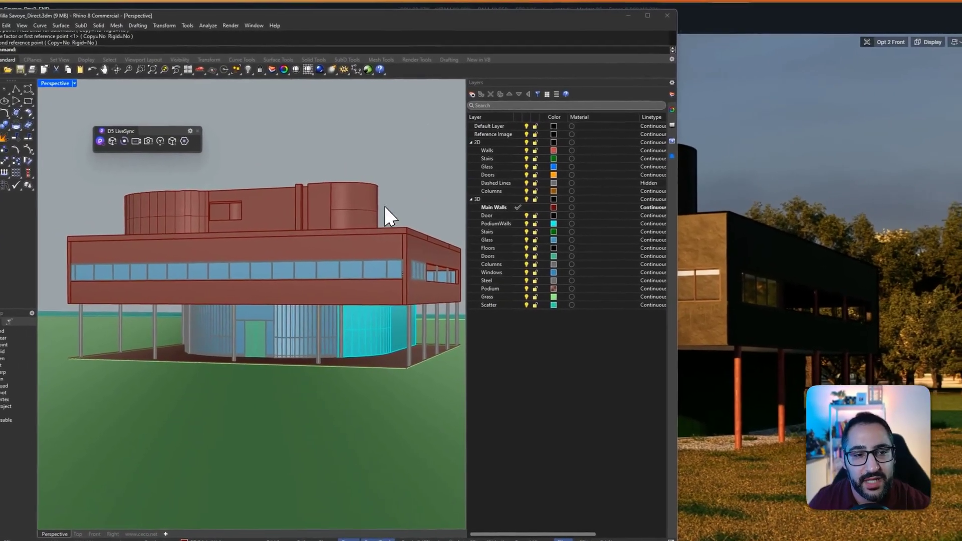
Select the front curved rooftop wall and create a new layer named "Upper Walls".
{"action": "left_click", "coordinate": [290, 194]}
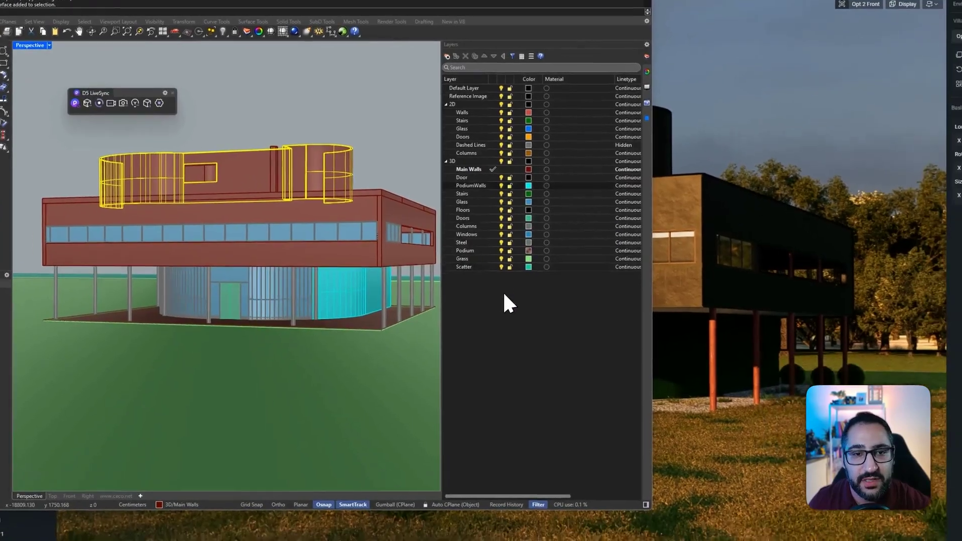
{"action": "left_click", "coordinate": [447, 56]}
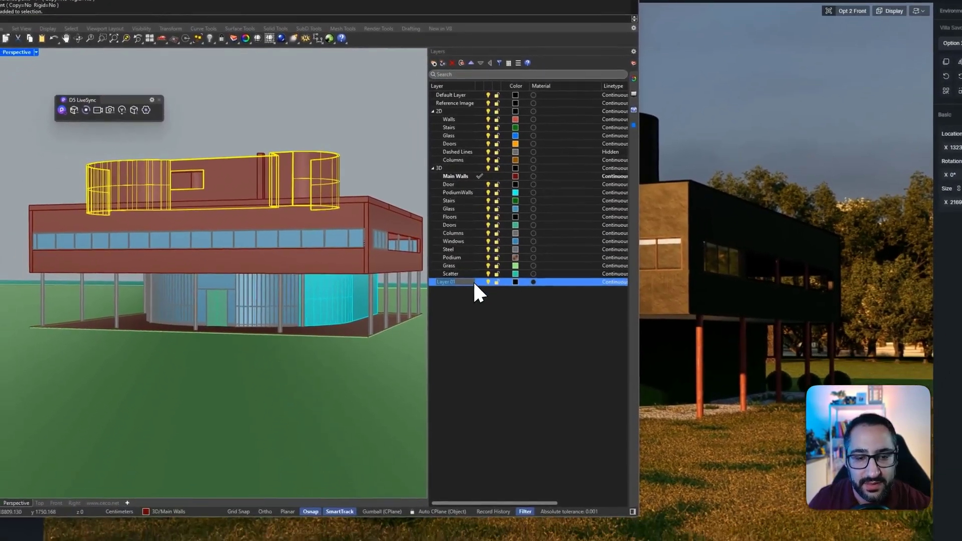
{"action": "type", "text": "Upper"}
{"action": "type", "text": " Wa"}
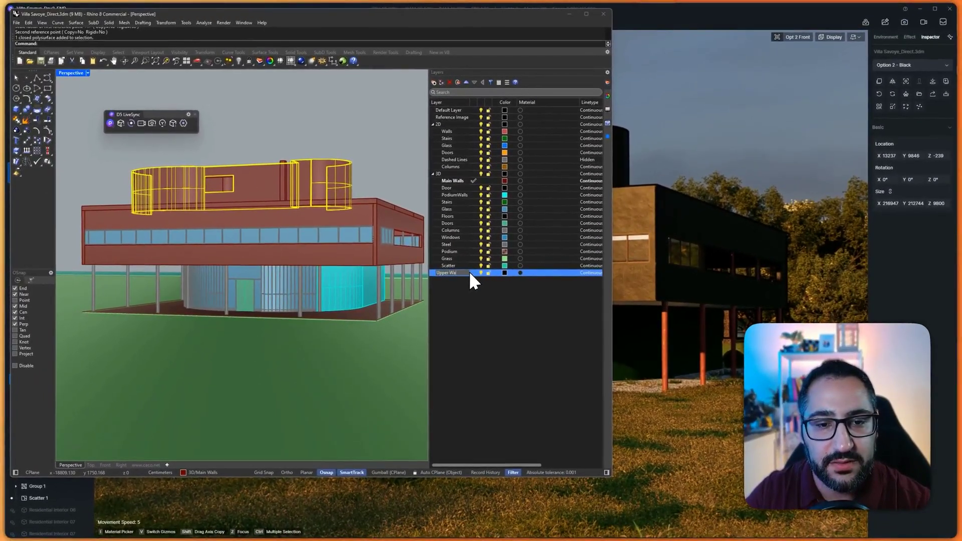
{"action": "type", "text": "lls"}
{"action": "key", "text": "Return"}
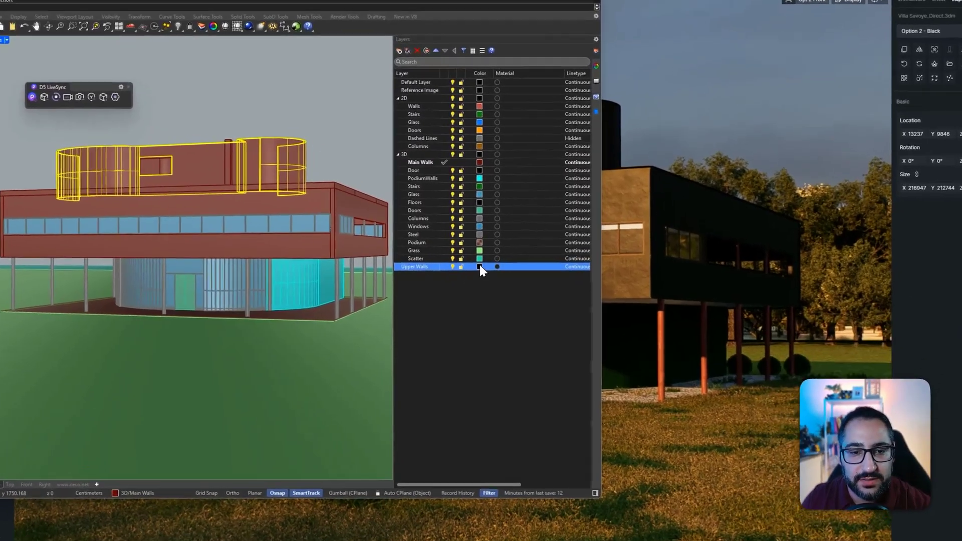
Set the Upper Walls layer's colour to yellow and nest the layer under 3D.
{"action": "left_click", "coordinate": [480, 267]}
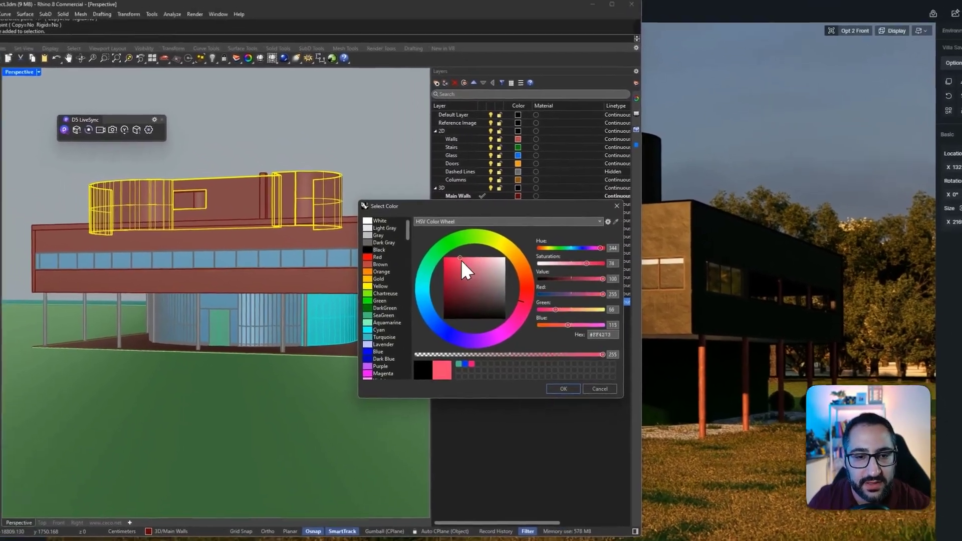
{"action": "left_click", "coordinate": [459, 214]}
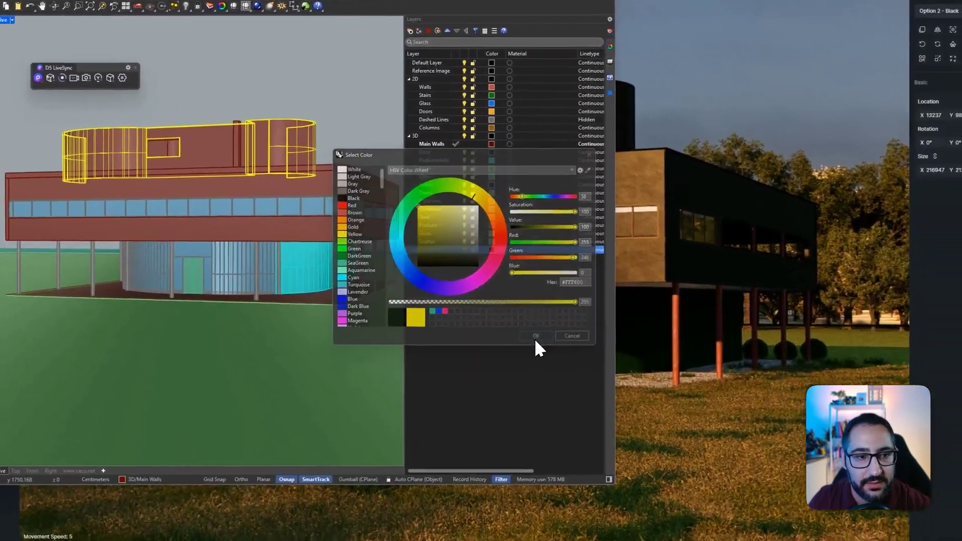
{"action": "left_click", "coordinate": [560, 398]}
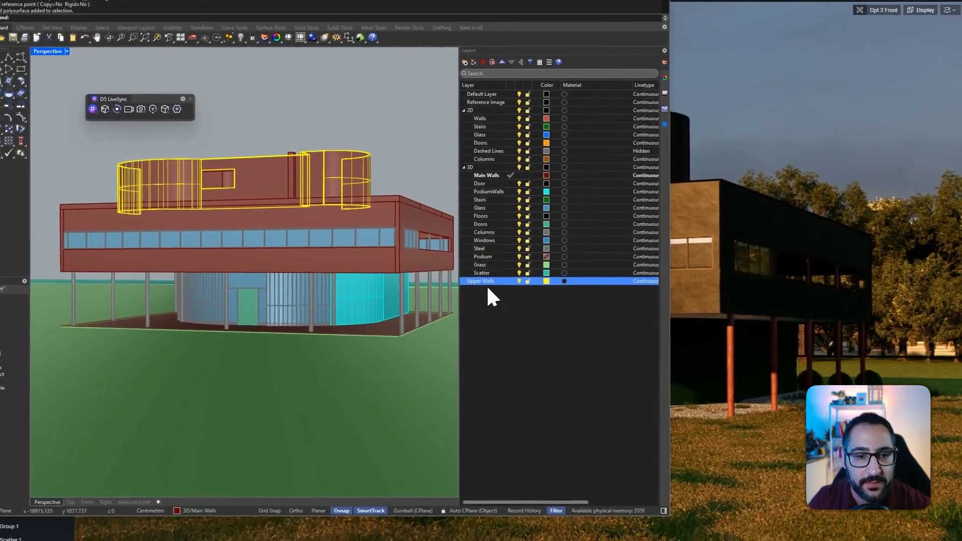
{"action": "left_click_drag", "start_coordinate": [458, 279], "coordinate": [482, 272]}
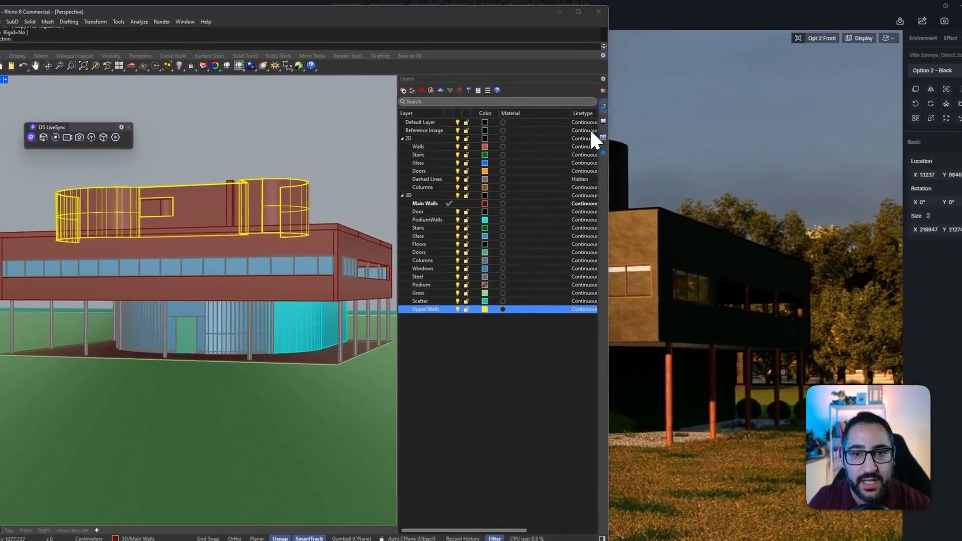
Assign the front curved rooftop wall and the smaller wall behind it to the Upper Walls layer.
{"action": "left_click", "coordinate": [602, 92]}
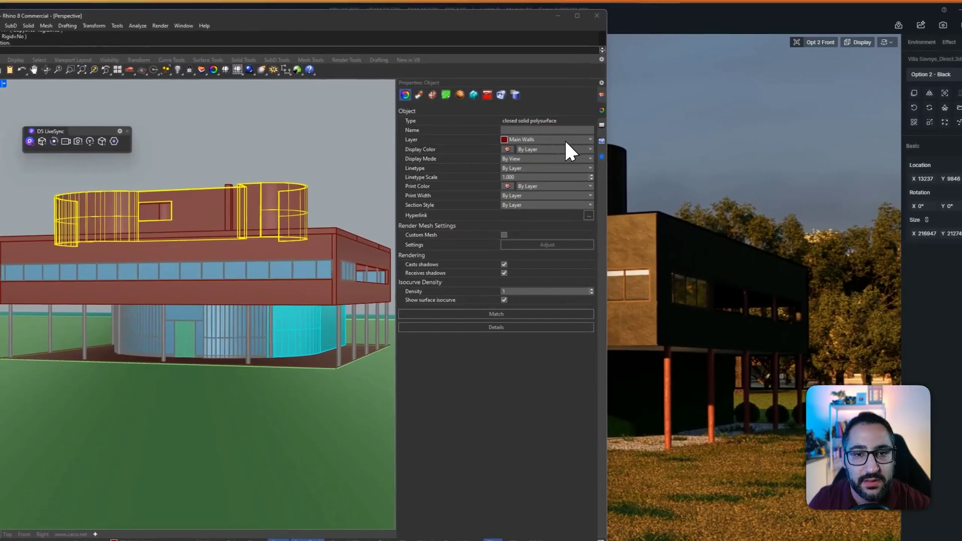
{"action": "left_click", "coordinate": [565, 141]}
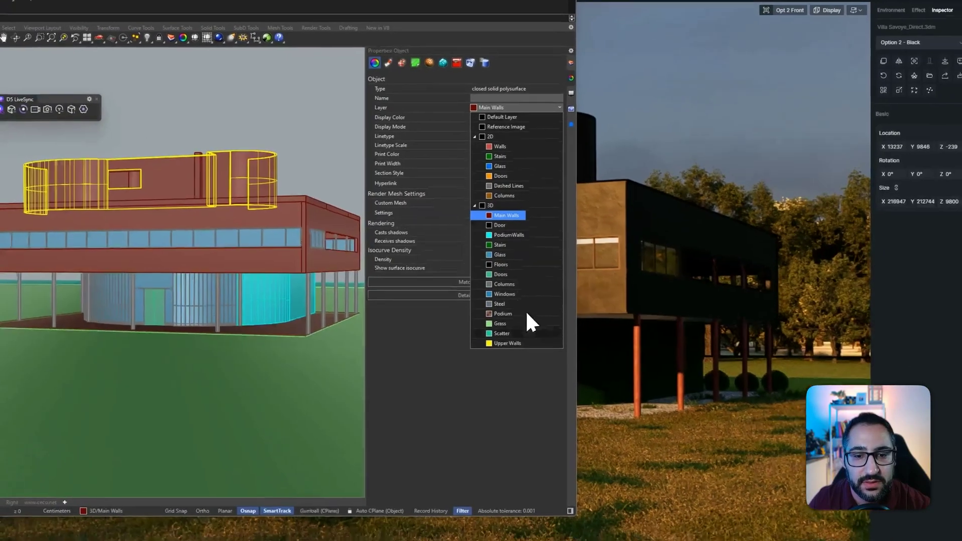
{"action": "left_click", "coordinate": [520, 343]}
{"action": "right_click_drag", "start_coordinate": [243, 103], "coordinate": [257, 170]}
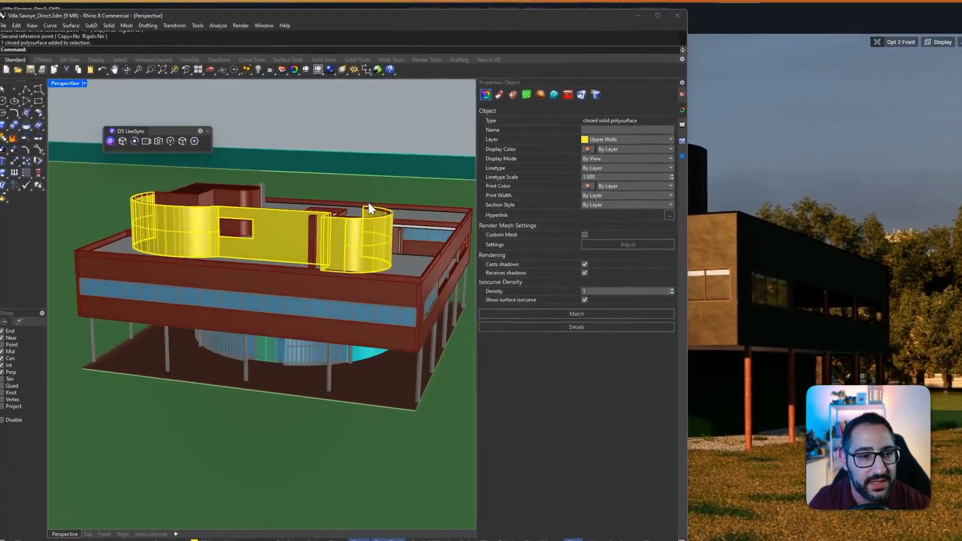
{"action": "left_click", "coordinate": [269, 184]}
{"action": "left_click", "coordinate": [657, 139]}
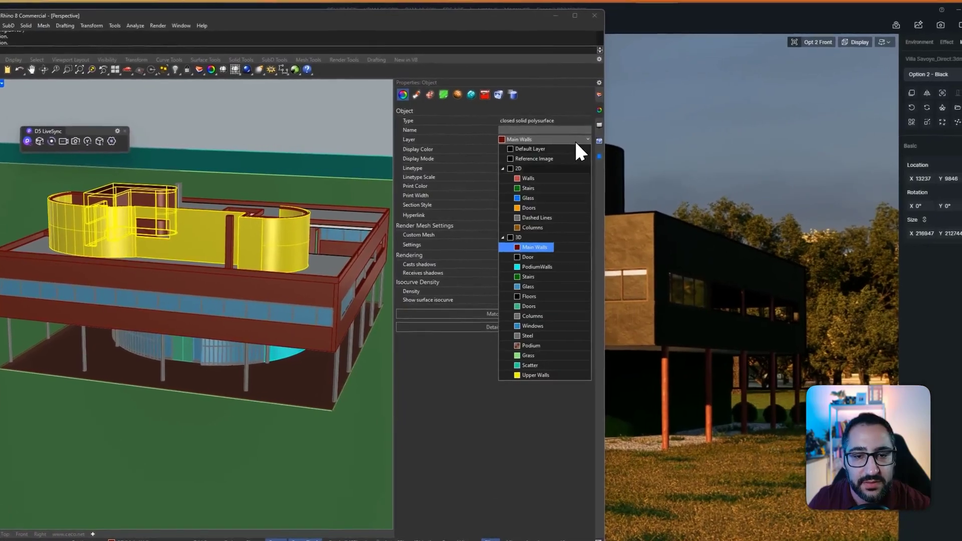
{"action": "left_click", "coordinate": [547, 375]}
Scale the selected upper walls vertically by eye so they stand noticeably taller above the roof.
{"action": "right_click_drag", "start_coordinate": [190, 225], "coordinate": [238, 202]}
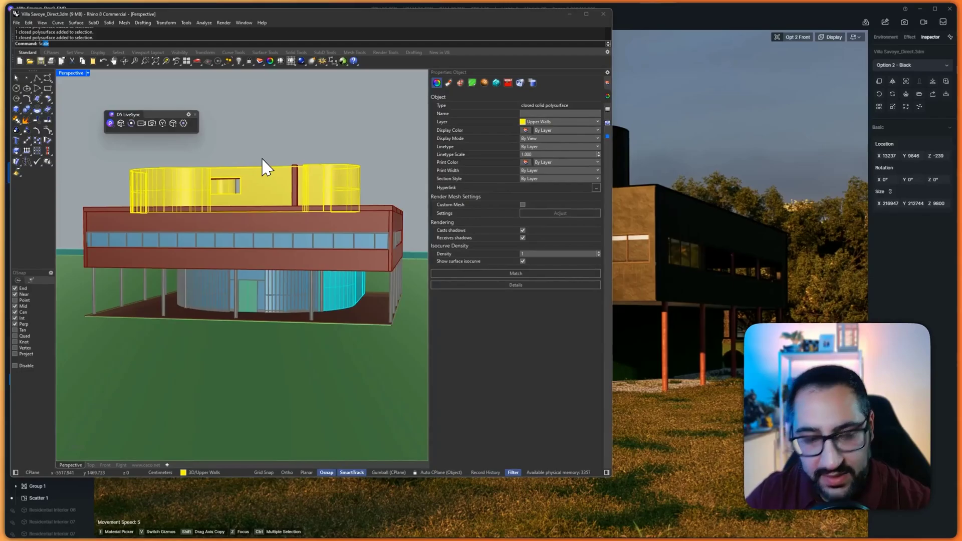
{"action": "type", "text": "Scale"}
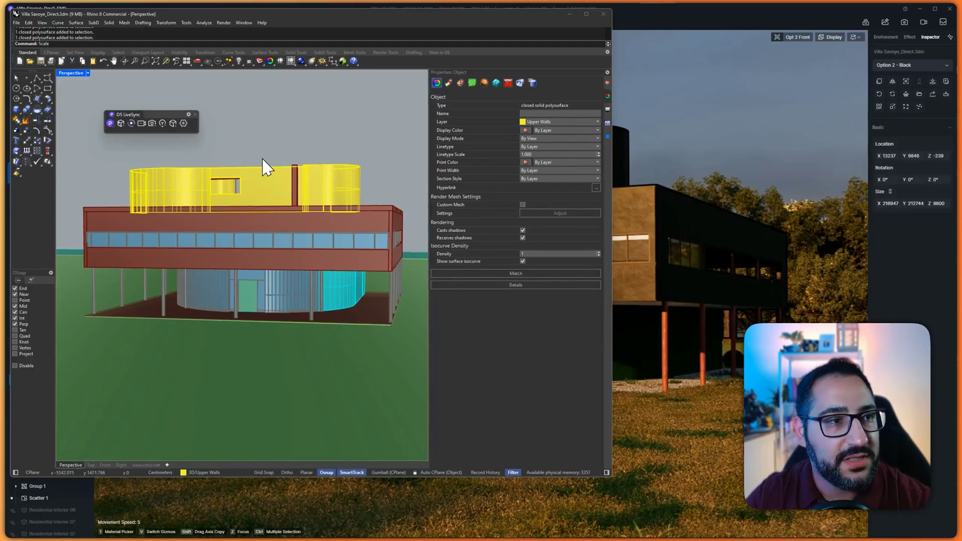
{"action": "type", "text": "2"}
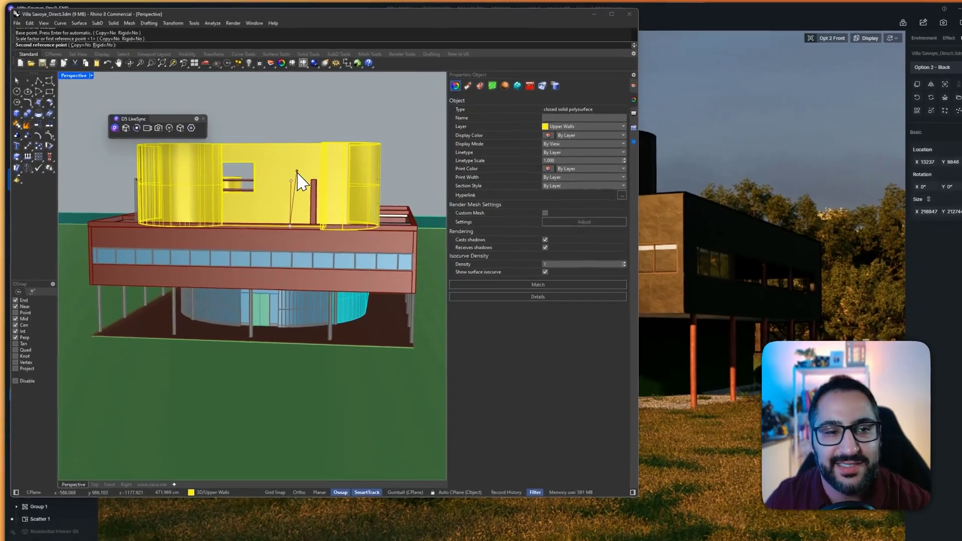
{"action": "left_click", "coordinate": [297, 171]}
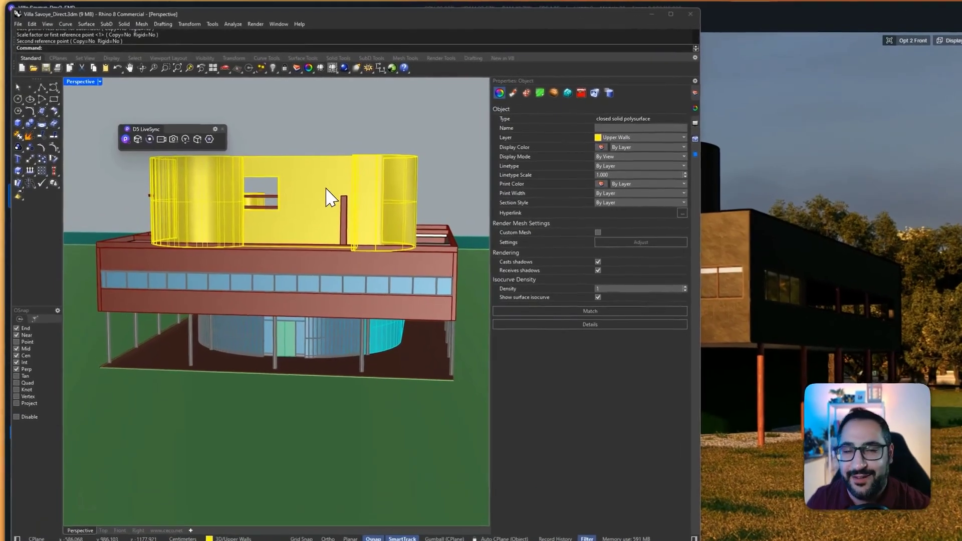
{"action": "right_click_drag", "start_coordinate": [349, 161], "coordinate": [333, 146]}
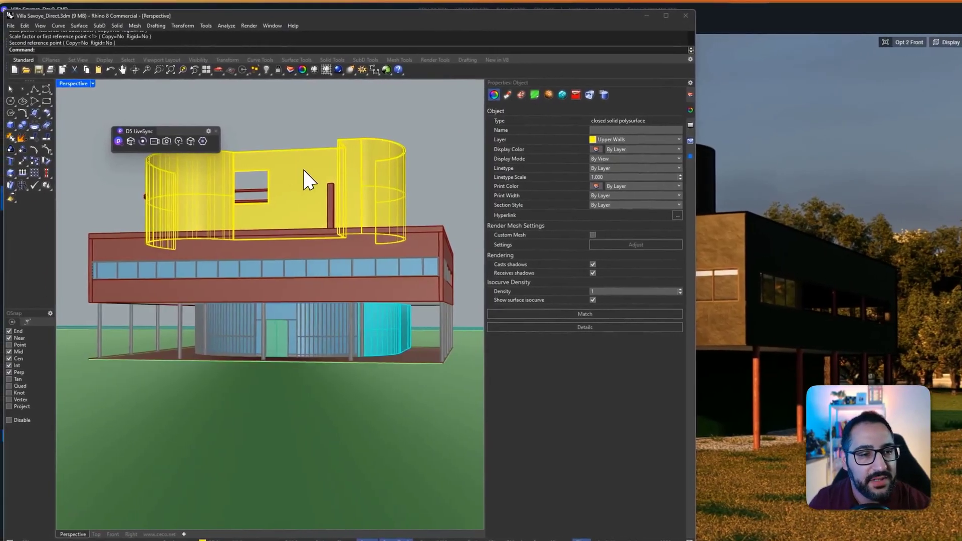
{"action": "right_click_drag", "start_coordinate": [297, 173], "coordinate": [305, 219], "text": "shift"}
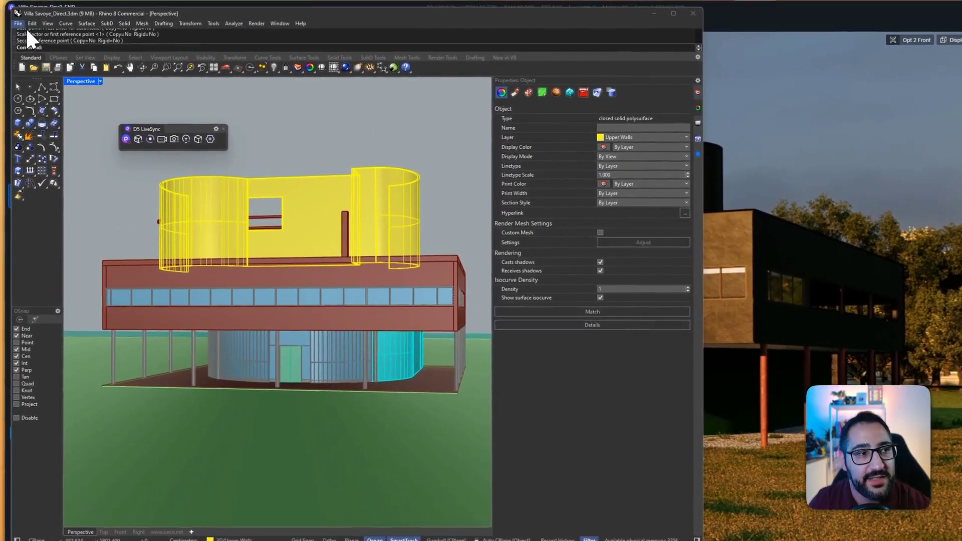
Save the model as a separate copy with "Opt3_" added before the existing file name Villa Savoye_Direct.3dm.
{"action": "left_click", "coordinate": [19, 19]}
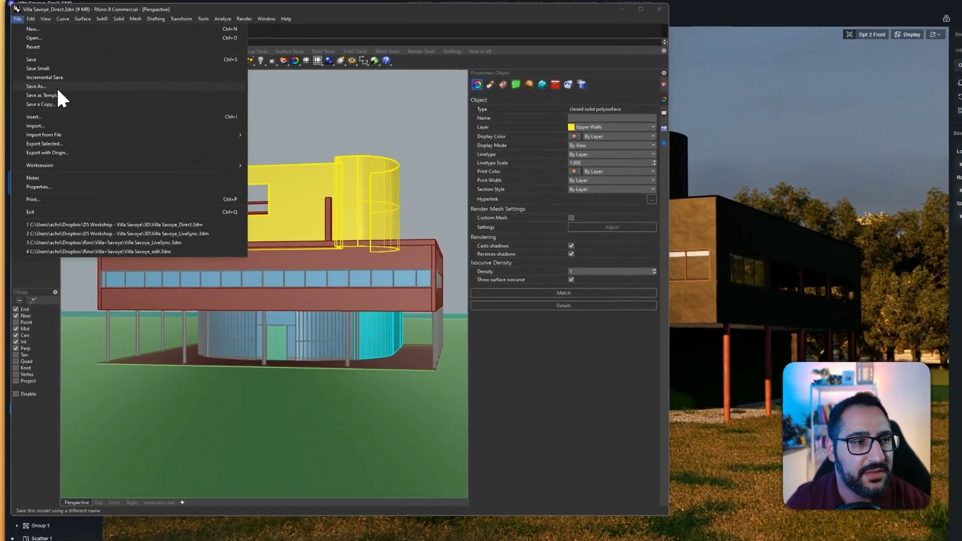
{"action": "left_click", "coordinate": [52, 85]}
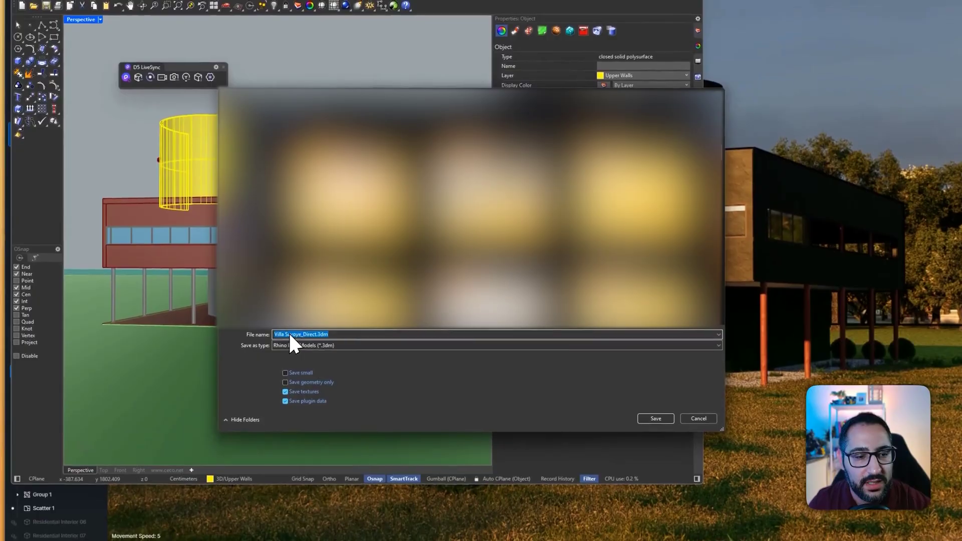
{"action": "left_click", "coordinate": [238, 345]}
{"action": "type", "text": "Opt3"}
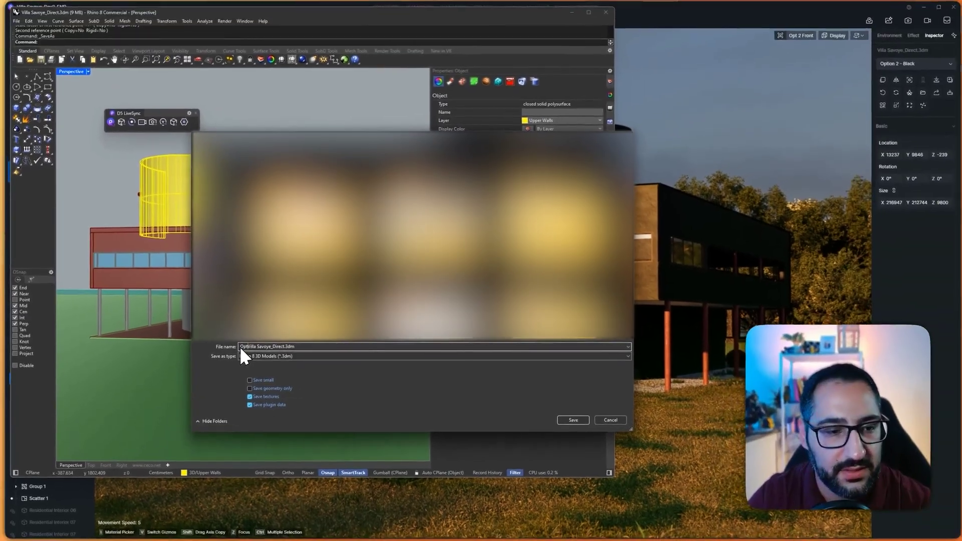
{"action": "type", "text": "_"}
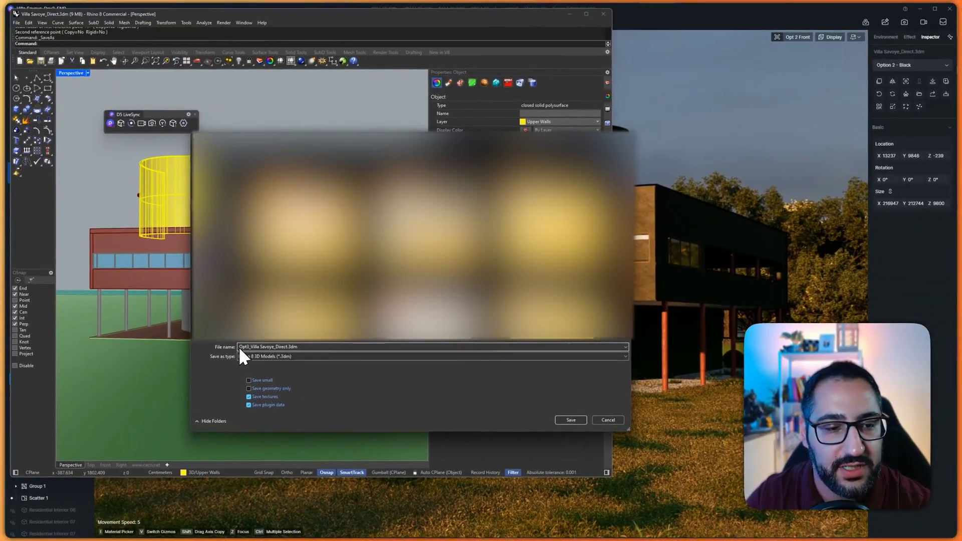
{"action": "key", "text": "Return"}
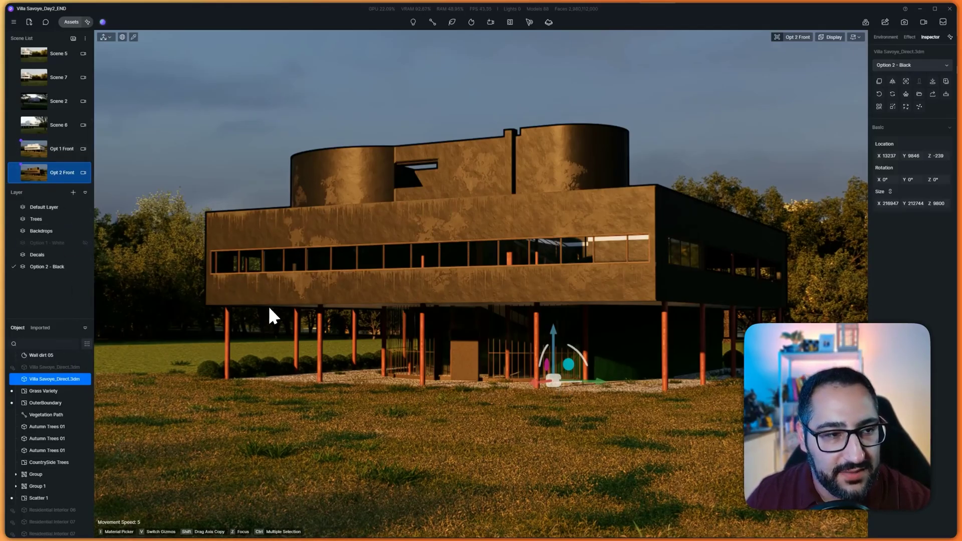
In D5 Render, duplicate the Option 2 black villa and place the copy beside the original on the lawn.
{"action": "right_click", "coordinate": [41, 379]}
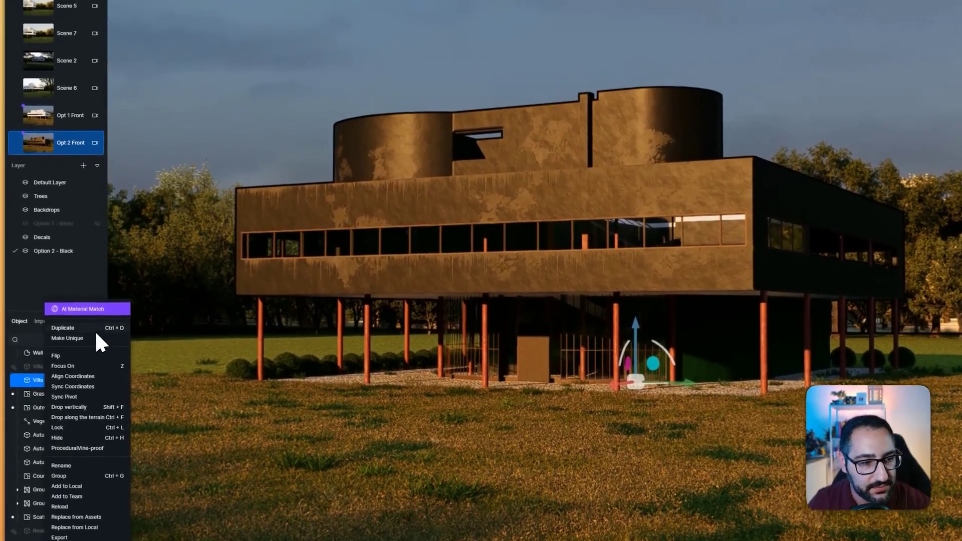
{"action": "left_click", "coordinate": [95, 330]}
{"action": "key", "text": "e"}
{"action": "right_click_drag", "start_coordinate": [531, 382], "coordinate": [523, 507]}
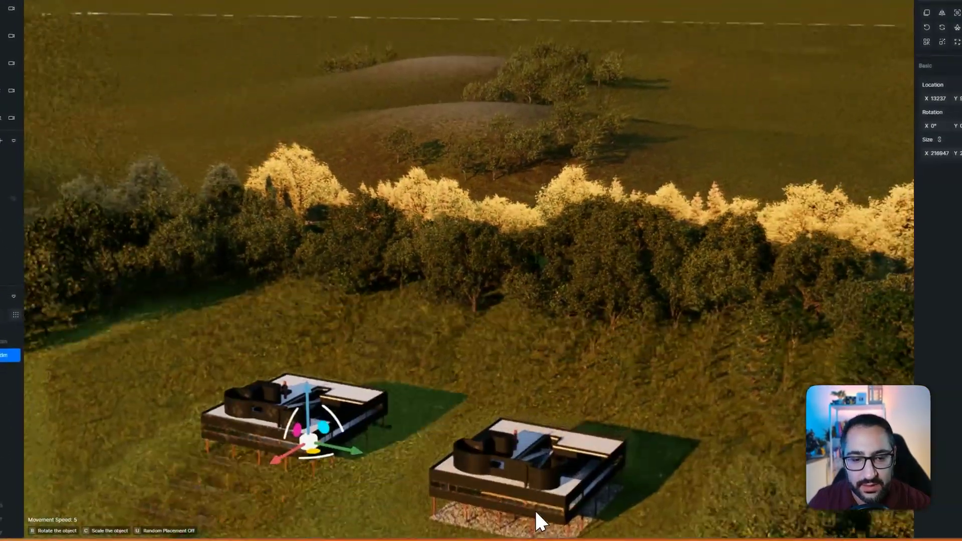
{"action": "key", "text": "q"}
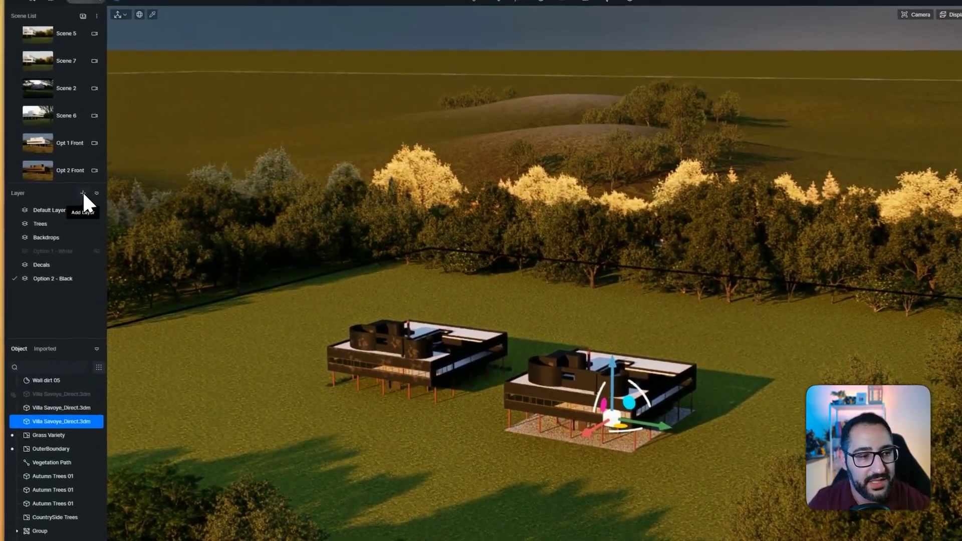
Add a new layer and name it "Option 3 - Gray + Tall Upper".
{"action": "left_click", "coordinate": [82, 193]}
{"action": "double_click", "coordinate": [49, 292]}
{"action": "type", "text": "O"}
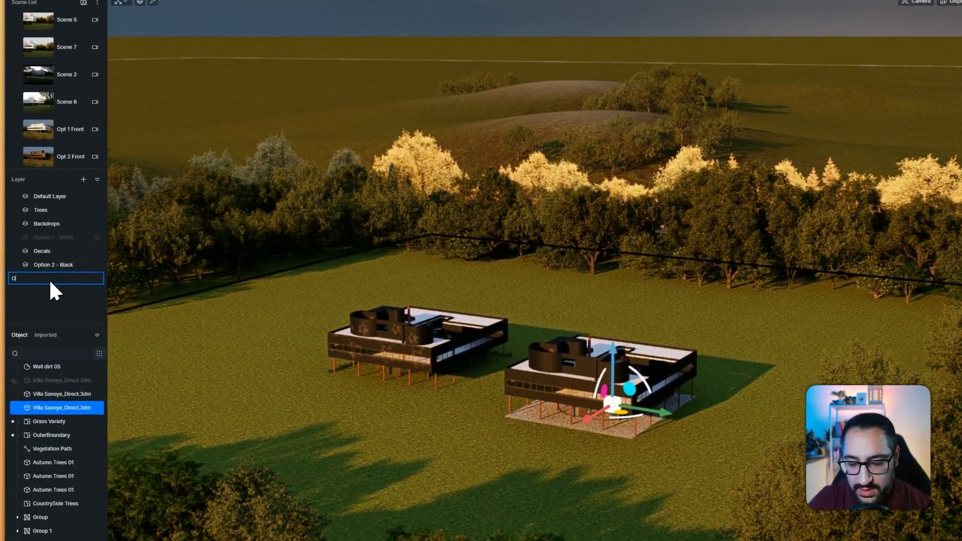
{"action": "type", "text": "ption 3"}
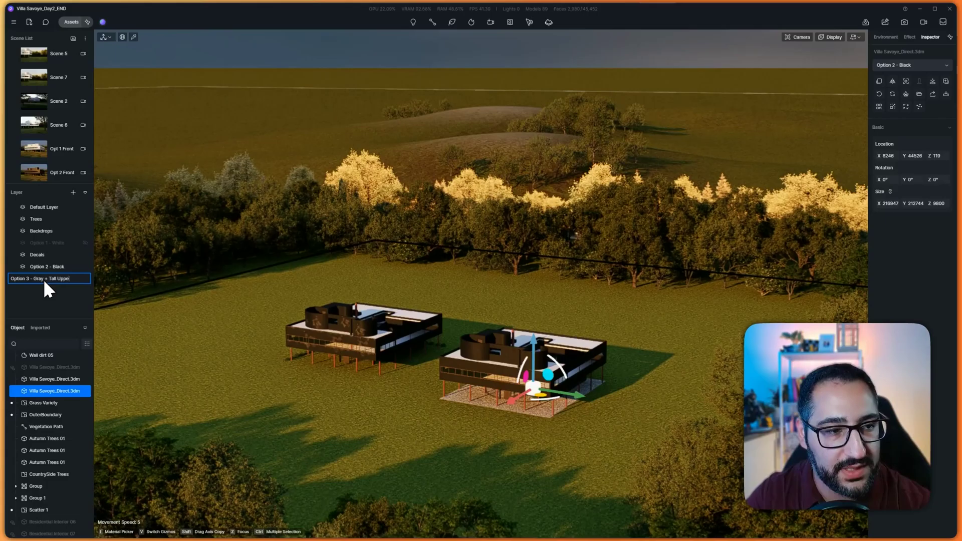
{"action": "type", "text": "- Gray + Tall Uppe"}
{"action": "key", "text": "Return"}
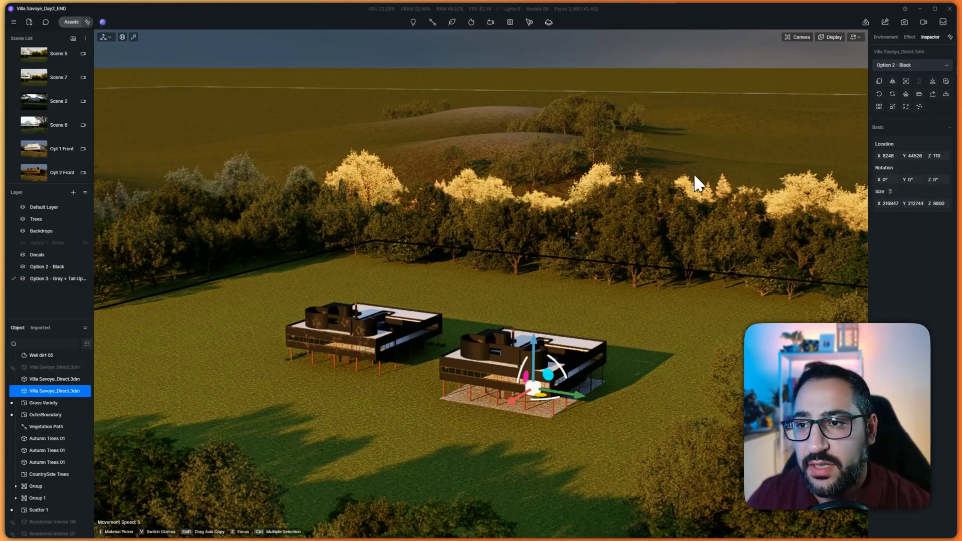
Assign the duplicated villa to the Option 3 - Gray + Tall Upper layer and make the copy unique.
{"action": "left_click", "coordinate": [936, 65]}
{"action": "left_click", "coordinate": [910, 152]}
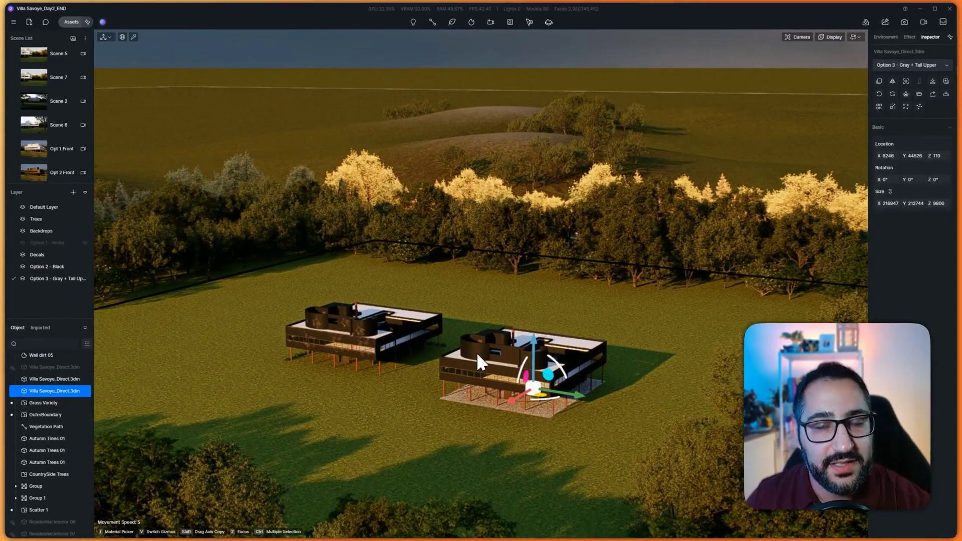
{"action": "right_click", "coordinate": [58, 391]}
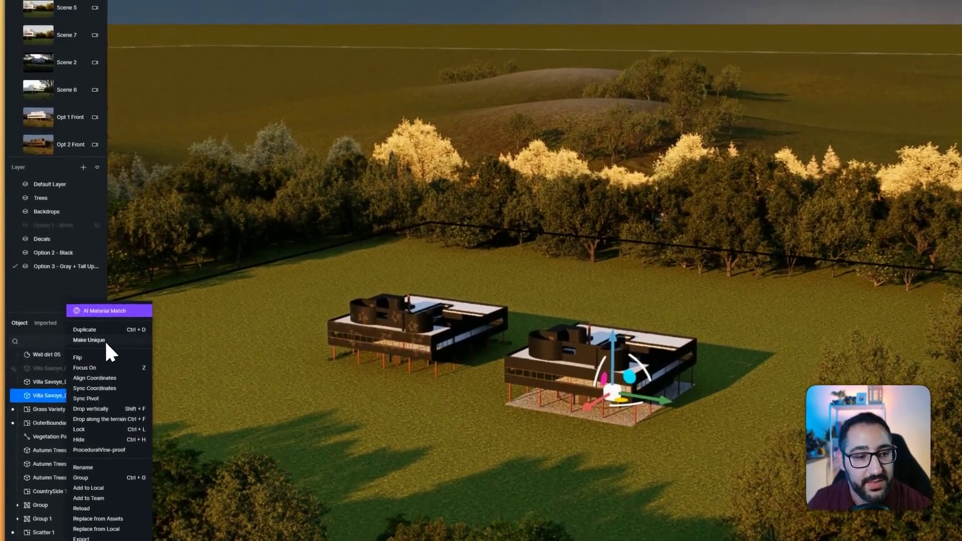
{"action": "left_click", "coordinate": [89, 340]}
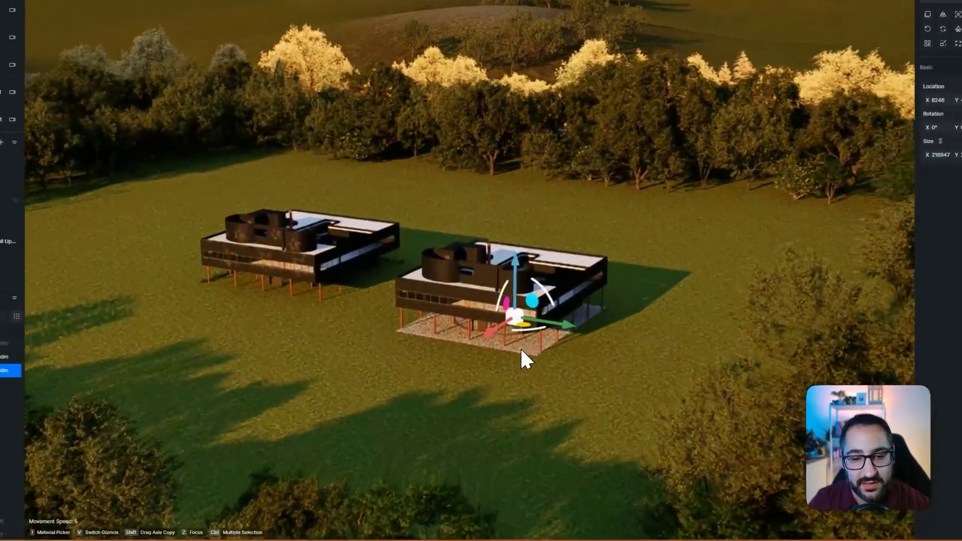
Set the base color of the duplicated villa's Rough Concrete 05 wall material to neutral gray, HSV 0, 0, 50.
{"action": "scroll", "coordinate": [519, 349], "scroll_direction": "up", "scroll_amount": 5}
{"action": "key", "text": "i"}
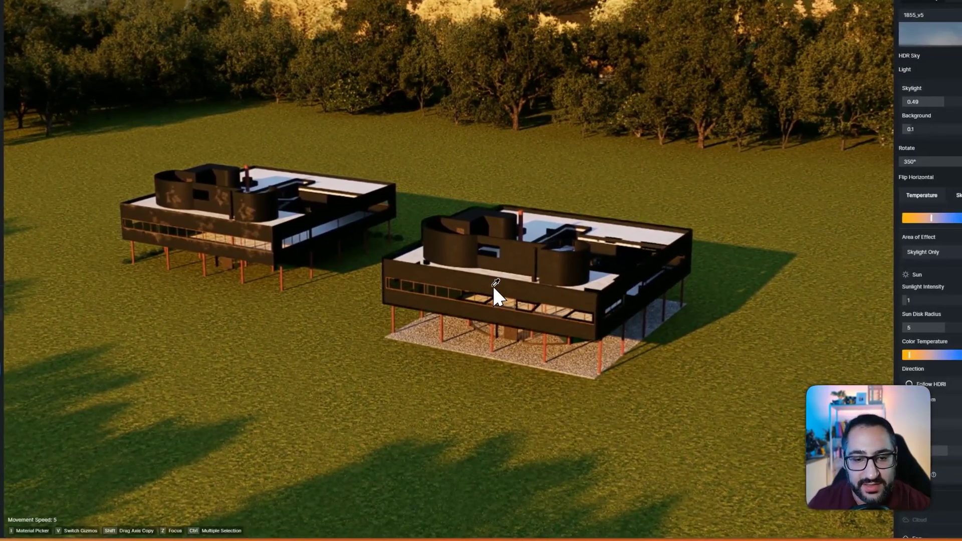
{"action": "left_click", "coordinate": [494, 287]}
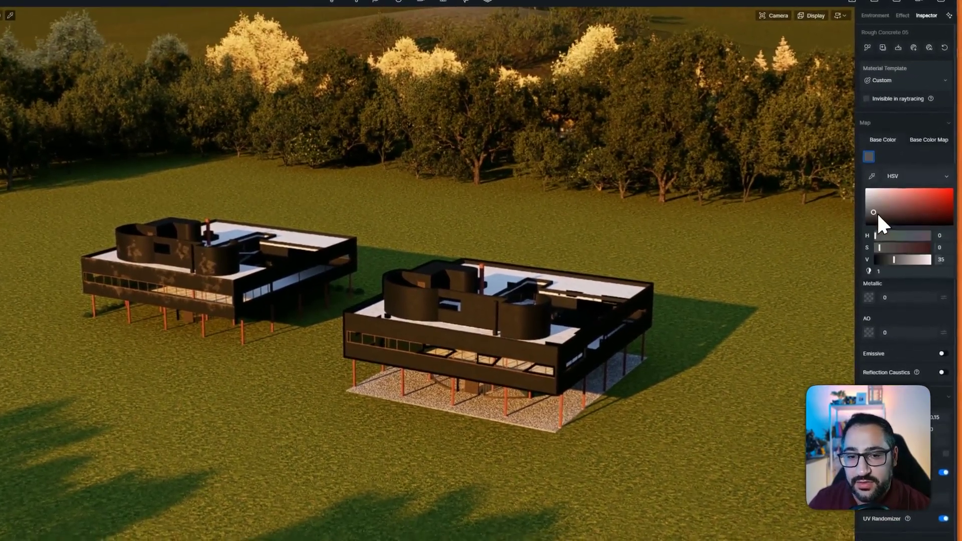
{"action": "left_click_drag", "start_coordinate": [878, 215], "coordinate": [858, 206]}
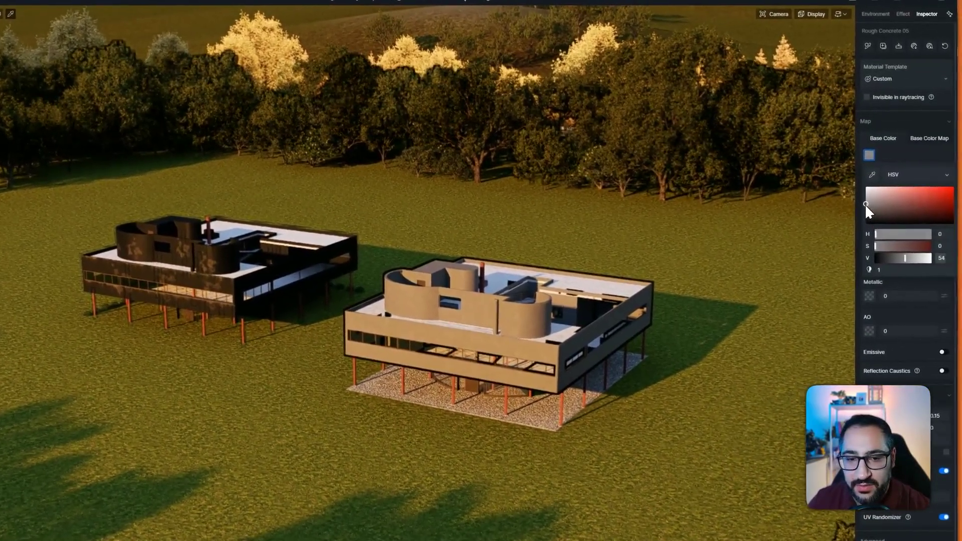
{"action": "left_click_drag", "start_coordinate": [866, 204], "coordinate": [864, 207]}
{"action": "scroll", "coordinate": [515, 280], "scroll_direction": "up", "scroll_amount": 3}
{"action": "middle_click_drag", "start_coordinate": [515, 281], "coordinate": [507, 277]}
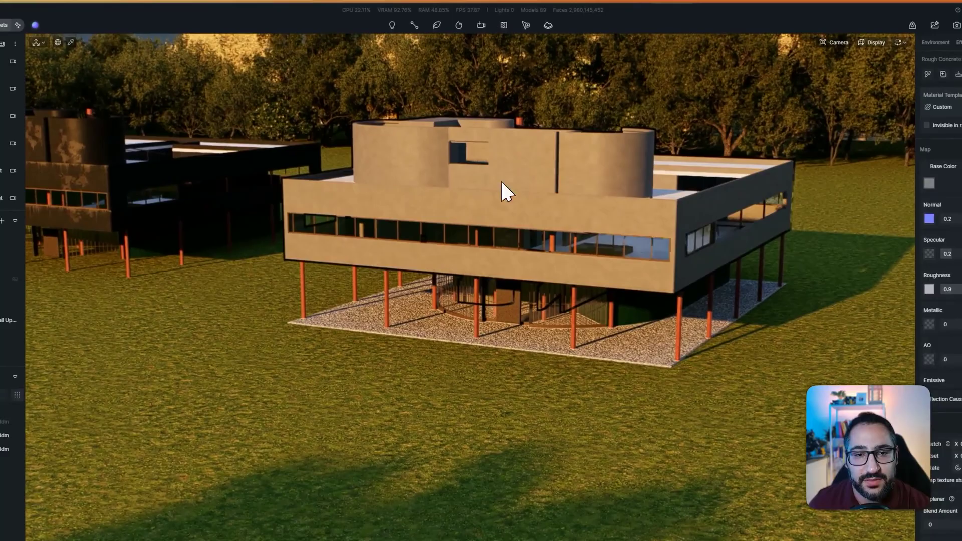
{"action": "key", "text": "Escape"}
Replace the Option 3 villa model with the local file Opt3_Villa Savoye_Direct.3dm.
{"action": "middle_click_drag", "start_coordinate": [502, 181], "coordinate": [527, 131]}
{"action": "left_click", "coordinate": [579, 224]}
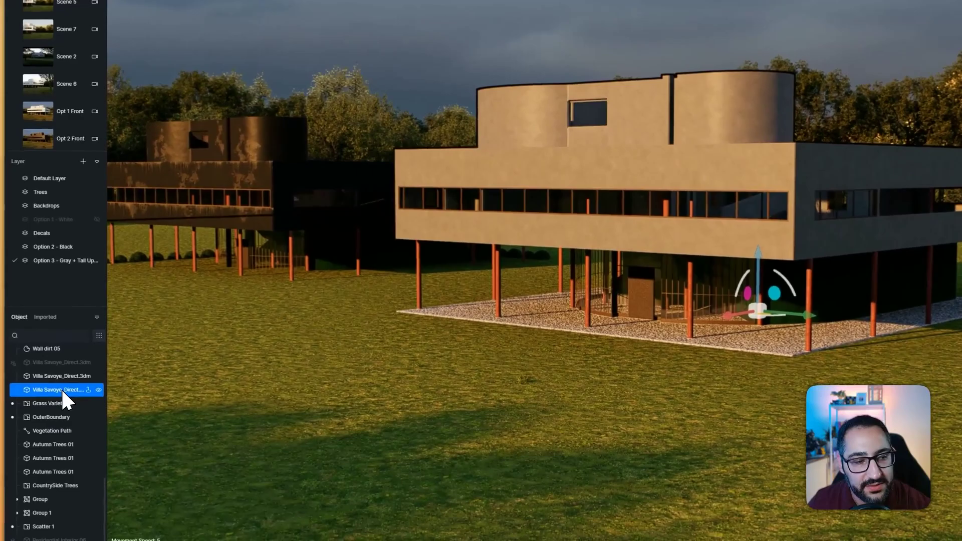
{"action": "right_click", "coordinate": [61, 389]}
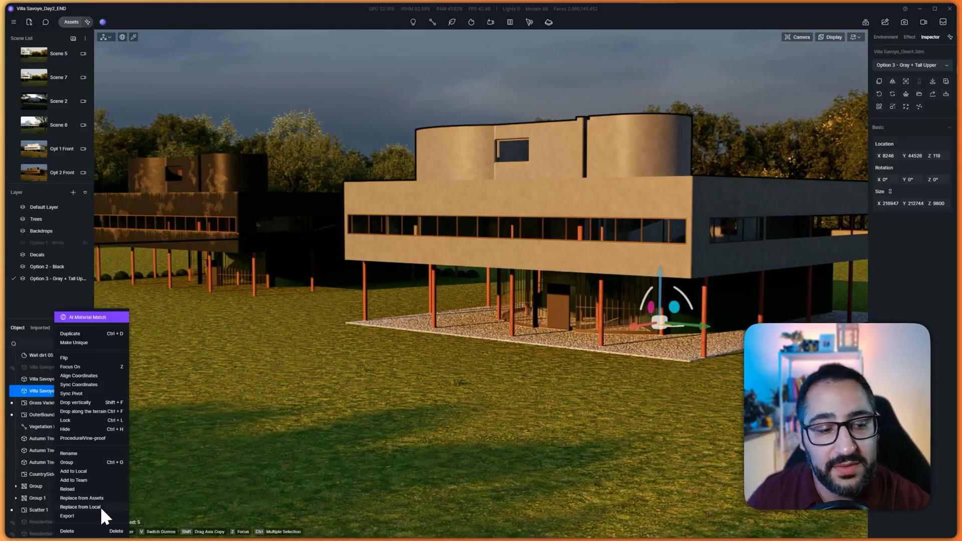
{"action": "left_click", "coordinate": [100, 506]}
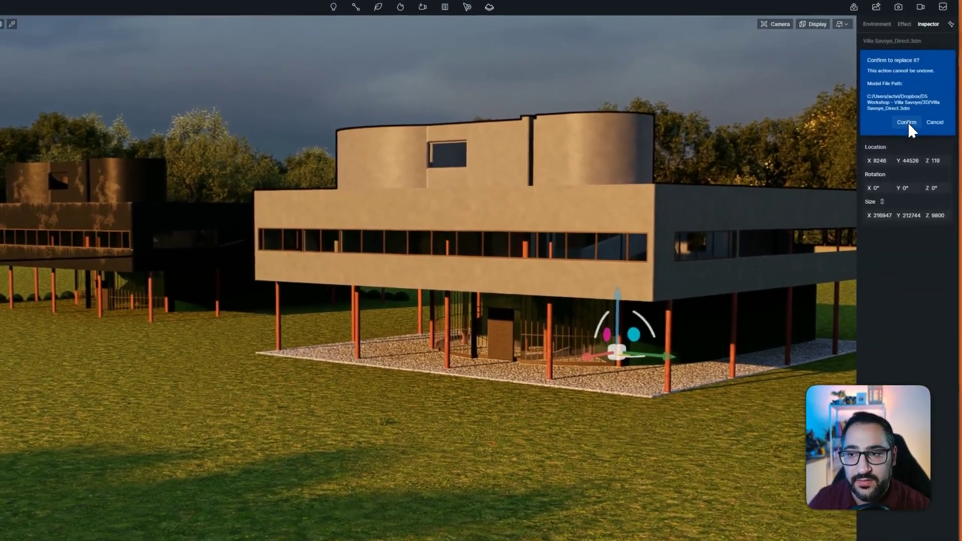
{"action": "left_click", "coordinate": [927, 101]}
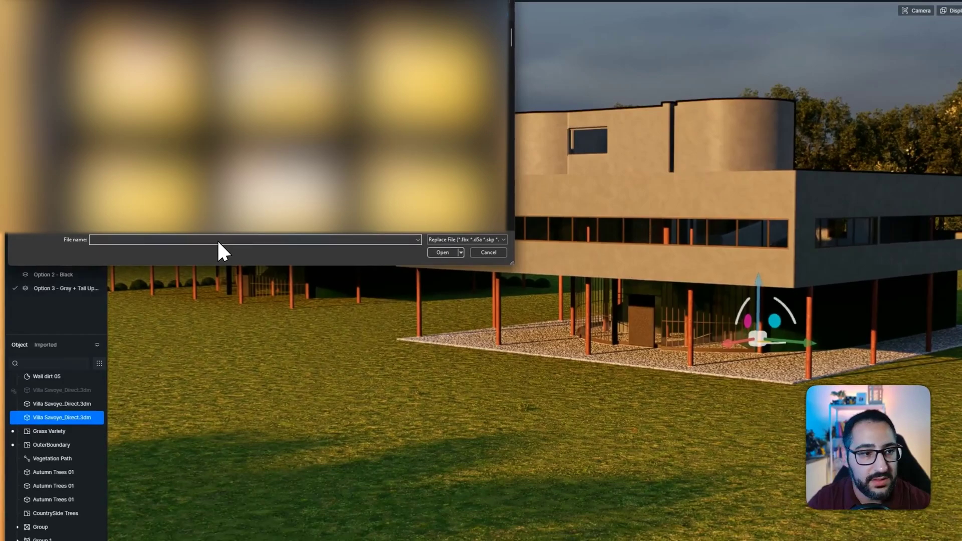
{"action": "type", "text": "opt"}
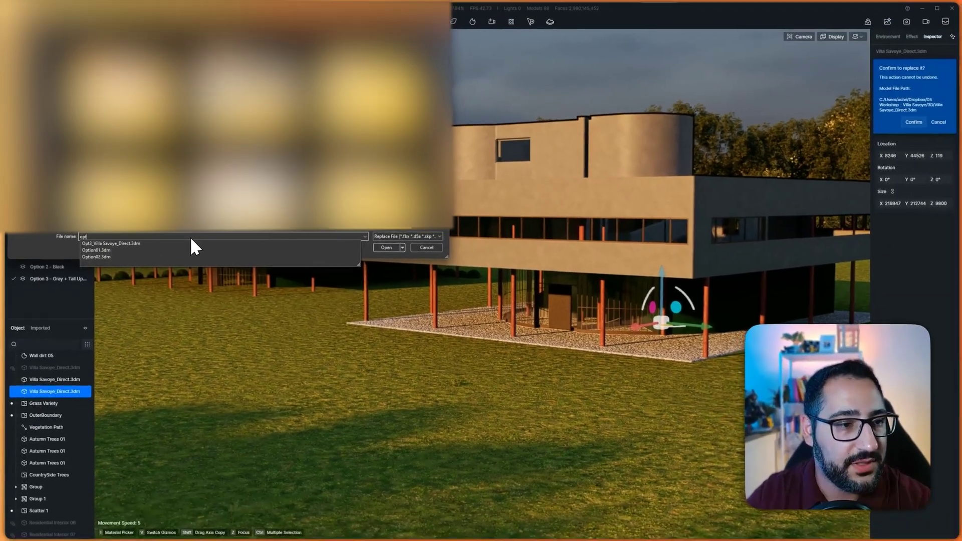
{"action": "key", "text": "Down"}
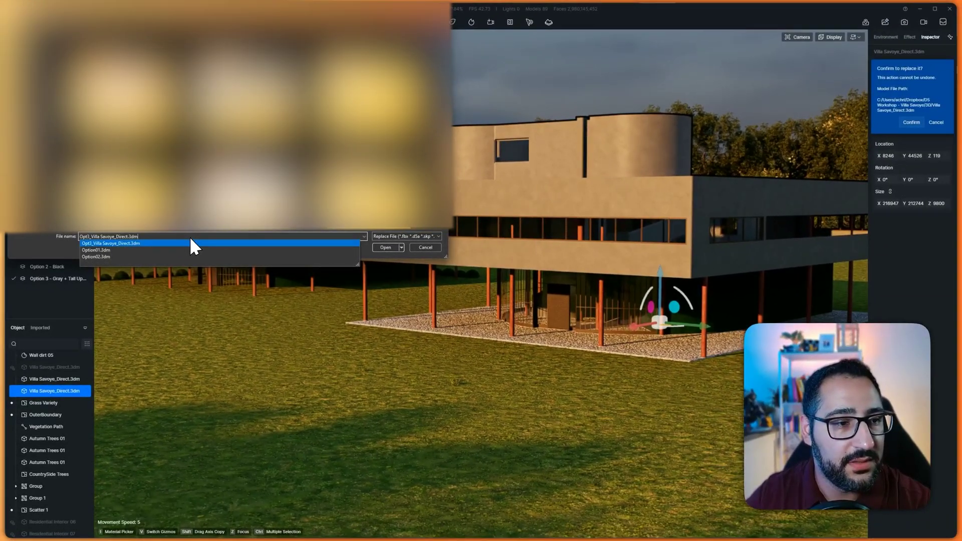
{"action": "key", "text": "Return"}
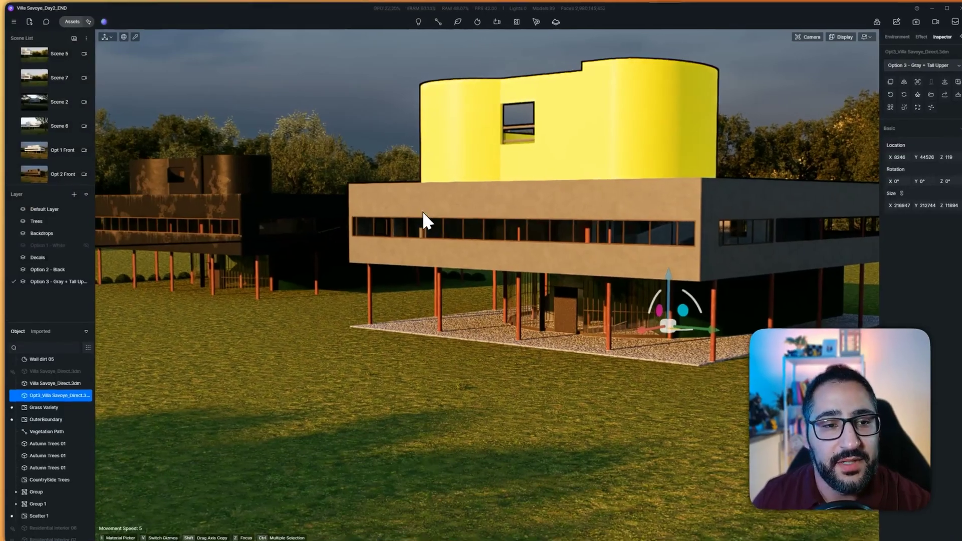
Copy the gray Rough Concrete 05 material from the main facade to the yellow upper walls as a duplicate.
{"action": "right_click_drag", "start_coordinate": [501, 198], "coordinate": [659, 161]}
{"action": "key", "text": "a"}
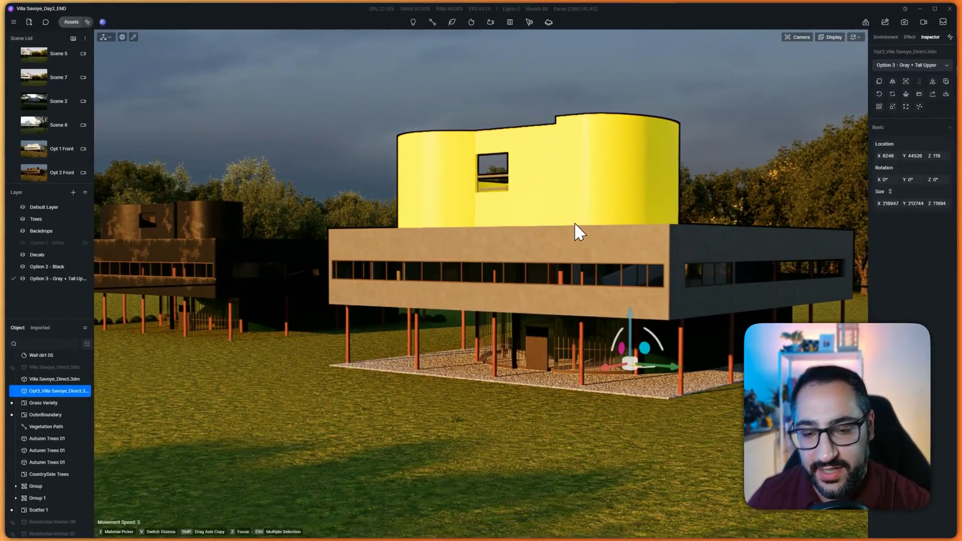
{"action": "left_click", "coordinate": [553, 230]}
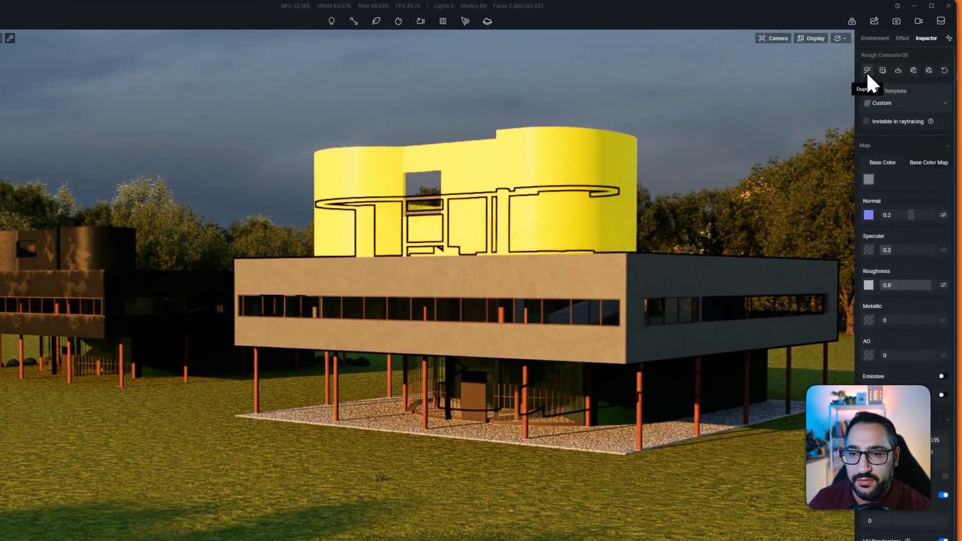
{"action": "left_click_drag", "start_coordinate": [852, 85], "coordinate": [600, 166]}
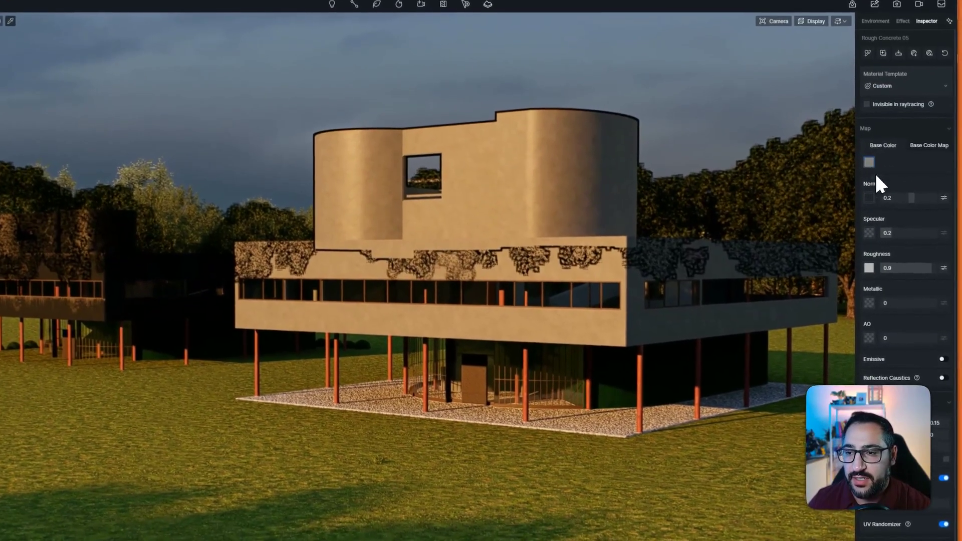
Set the upper walls' base color to salmon pink, HSV 0, 36, 100.
{"action": "left_click", "coordinate": [887, 183]}
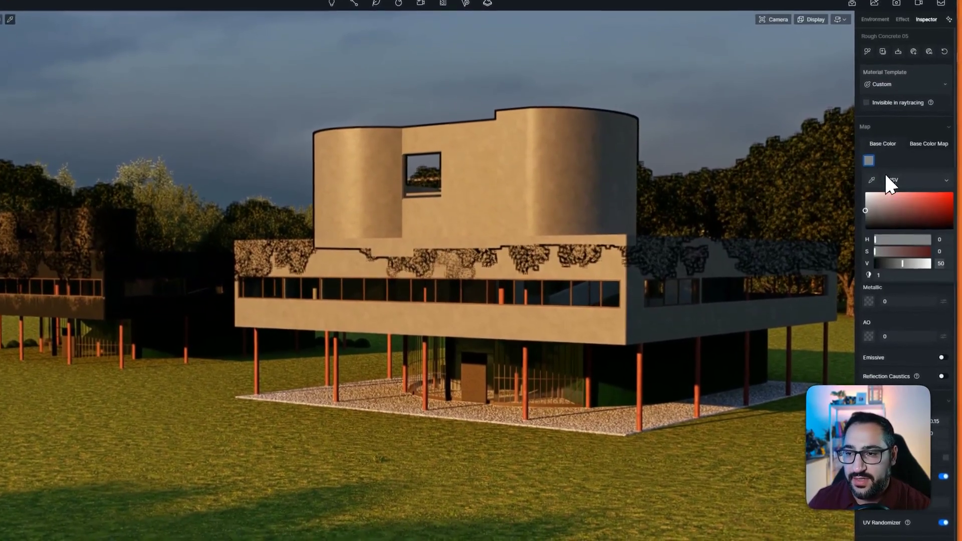
{"action": "left_click", "coordinate": [939, 216]}
{"action": "left_click_drag", "start_coordinate": [918, 188], "coordinate": [897, 188]}
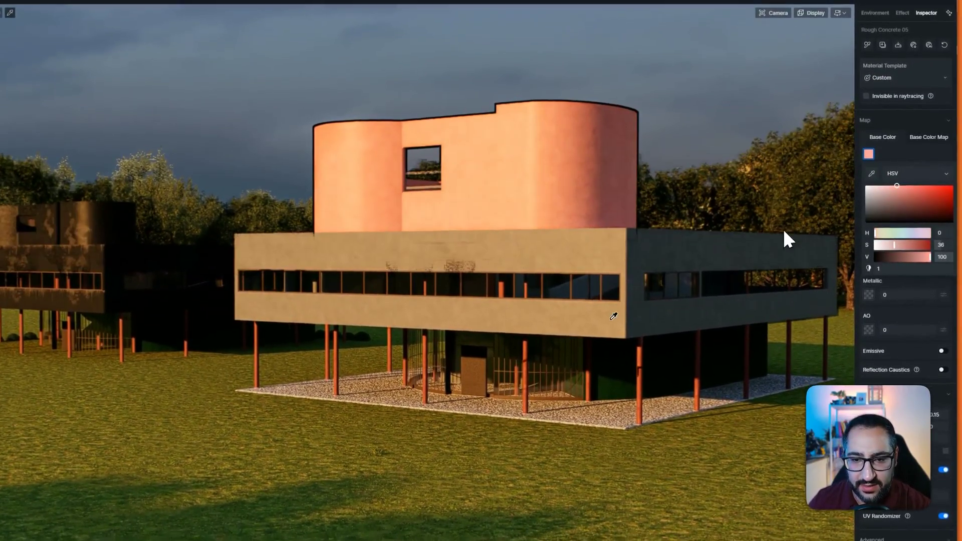
Set the base color of the Option 3 villa's column material to blue-violet, HSV 252, 100, 100.
{"action": "left_click", "coordinate": [641, 325]}
{"action": "left_click", "coordinate": [868, 127]}
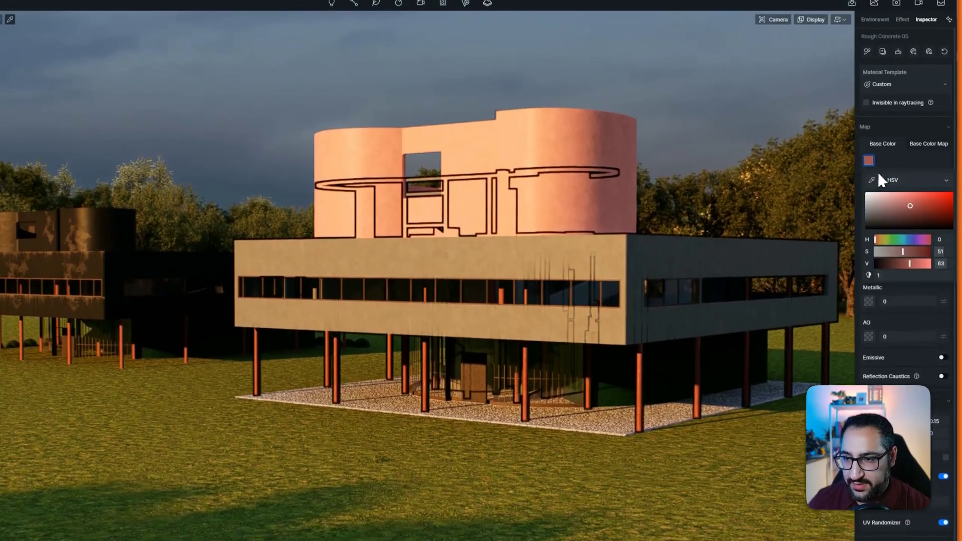
{"action": "left_click", "coordinate": [913, 231]}
{"action": "left_click_drag", "start_coordinate": [913, 199], "coordinate": [953, 185]}
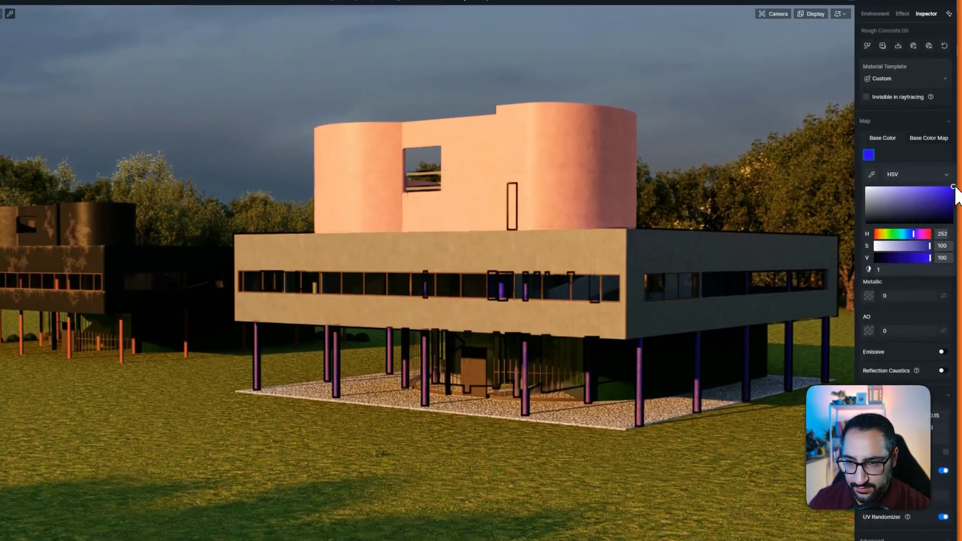
{"action": "right_click_drag", "start_coordinate": [591, 264], "coordinate": [616, 260]}
{"action": "key", "text": "Escape"}
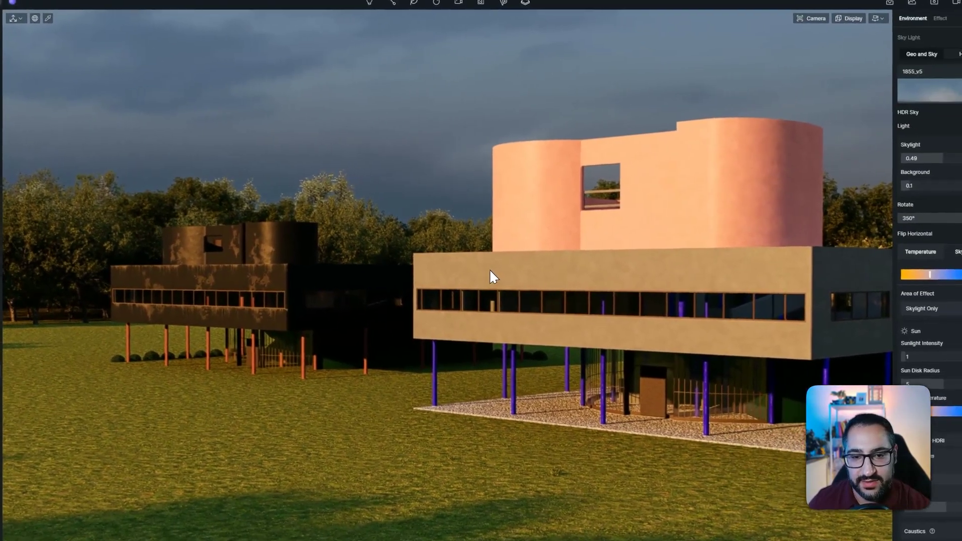
Move the Option 3 villa onto the Option 2 villa's location at X 13237, Y 9846, Z -239.
{"action": "left_click", "coordinate": [601, 269]}
{"action": "left_click", "coordinate": [950, 65]}
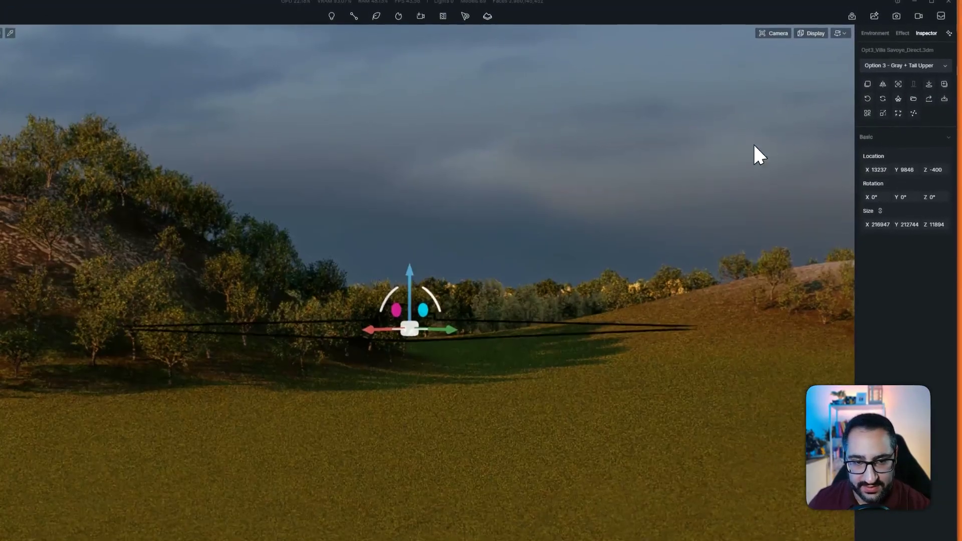
{"action": "right_click_drag", "start_coordinate": [469, 267], "coordinate": [523, 331]}
{"action": "key", "text": "e"}
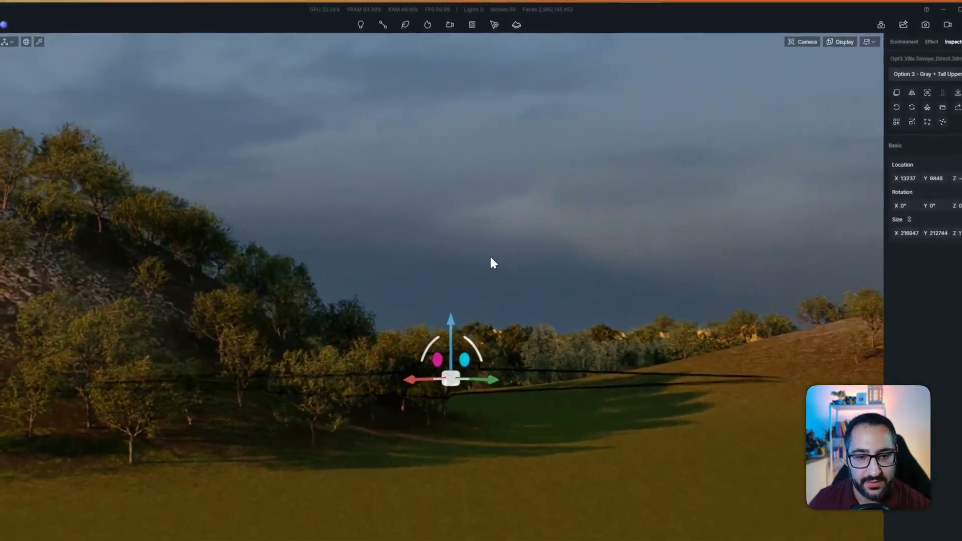
{"action": "key", "text": "w"}
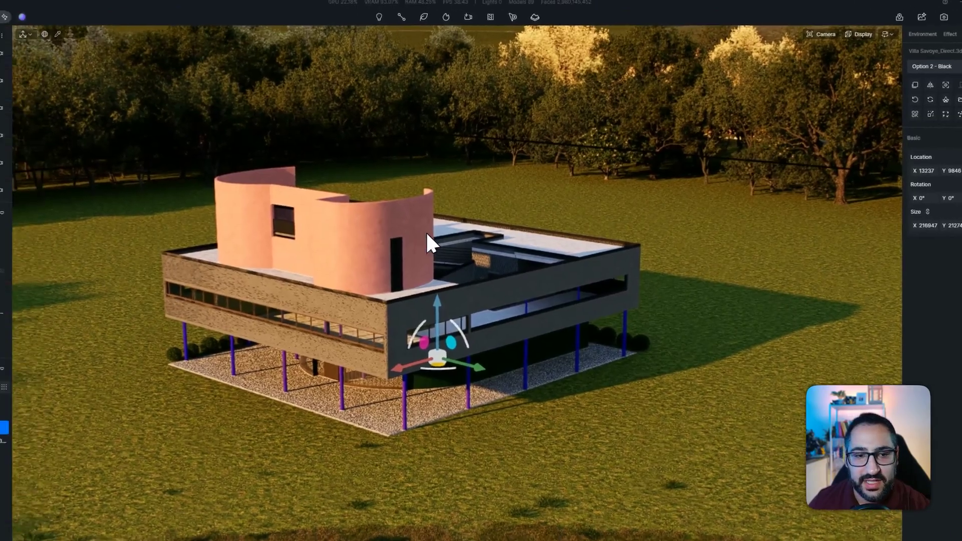
{"action": "left_click", "coordinate": [425, 230]}
{"action": "left_click", "coordinate": [943, 157]}
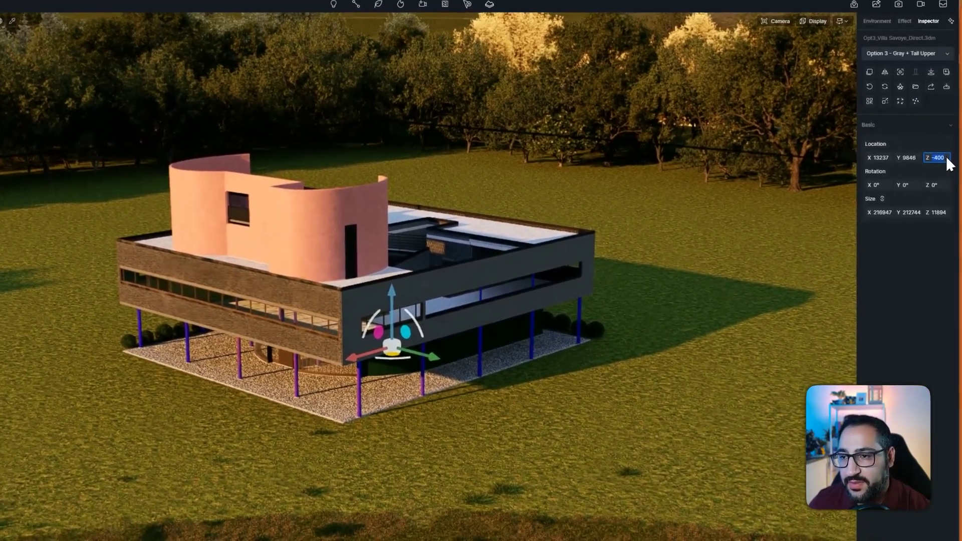
{"action": "type", "text": "-239"}
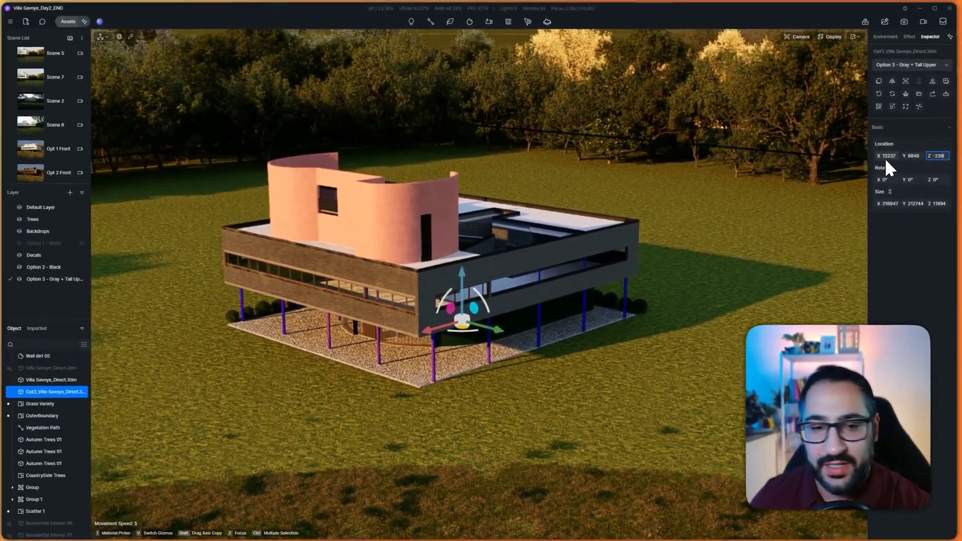
{"action": "key", "text": "Return"}
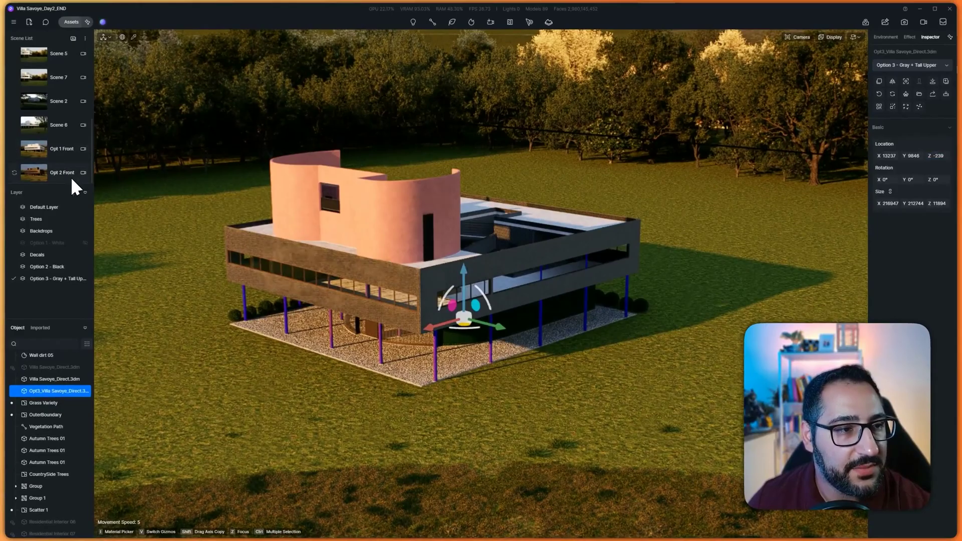
Add a new scene from the Opt 2 Front view and name it "Opt 3 Front".
{"action": "left_click", "coordinate": [50, 174]}
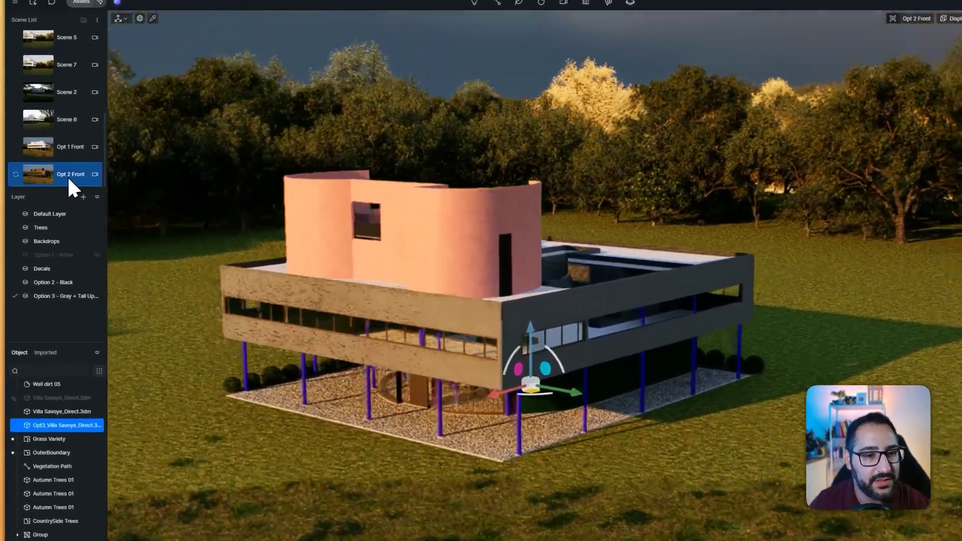
{"action": "left_click", "coordinate": [83, 20]}
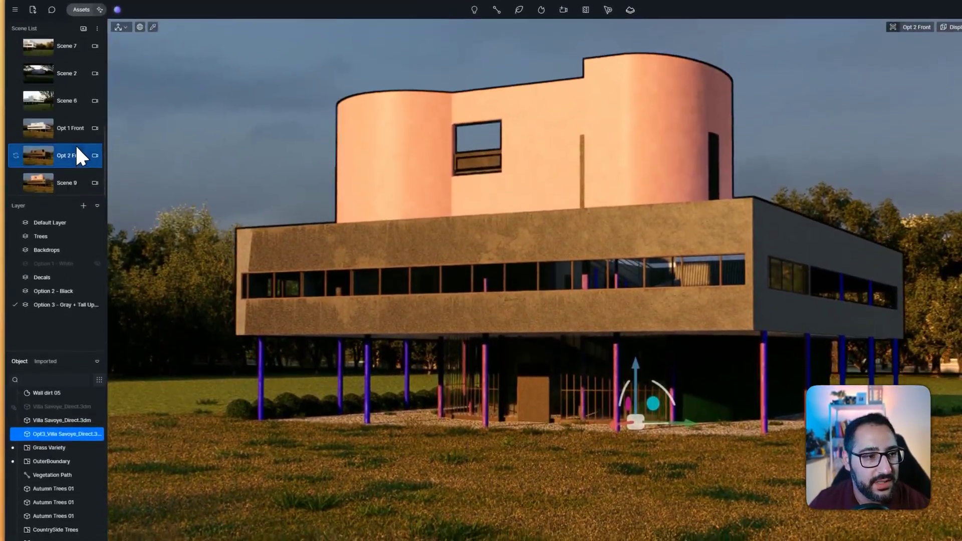
{"action": "double_click", "coordinate": [71, 184]}
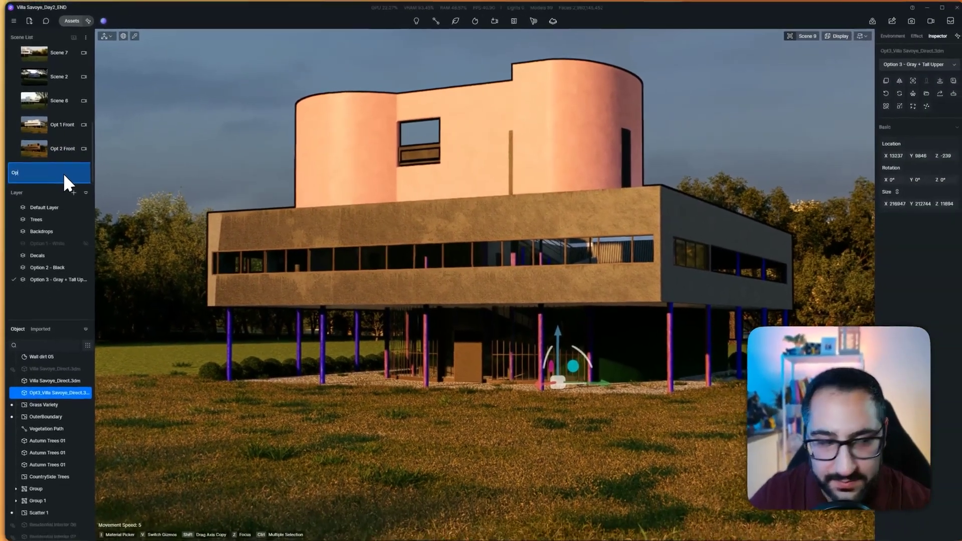
{"action": "type", "text": "Opt 3 DF"}
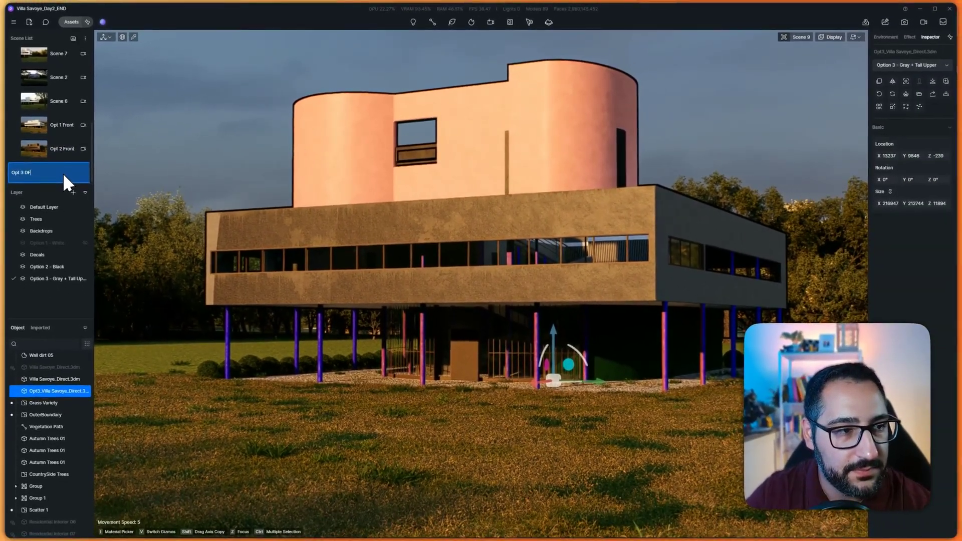
{"action": "key", "text": "BackSpace"}
{"action": "key", "text": "BackSpace"}
{"action": "type", "text": "Front"}
{"action": "key", "text": "Return"}
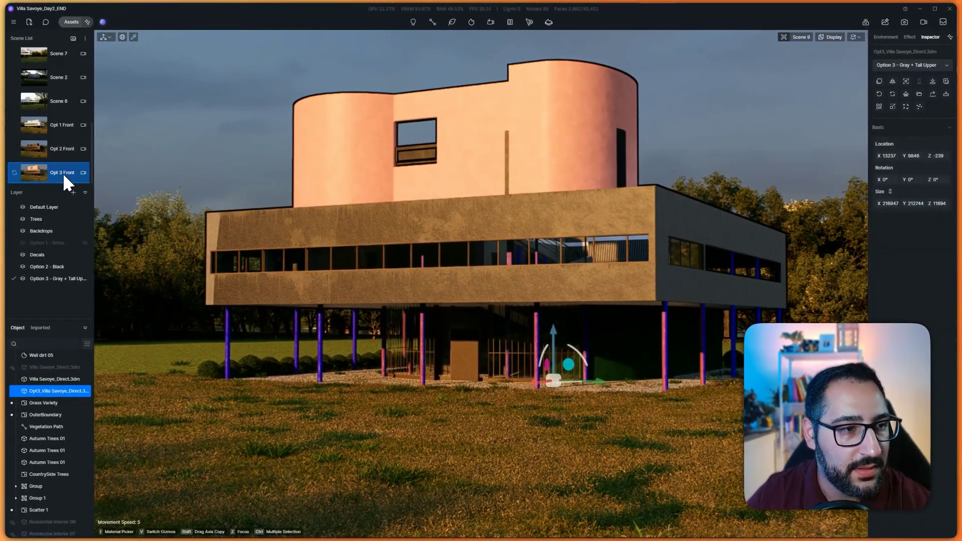
Hide the Option 2 - Black layer in scene Opt 3 Front and the Option 3 layer in Opt 2 Front and Opt 1 Front, updating each scene.
{"action": "left_click", "coordinate": [85, 267]}
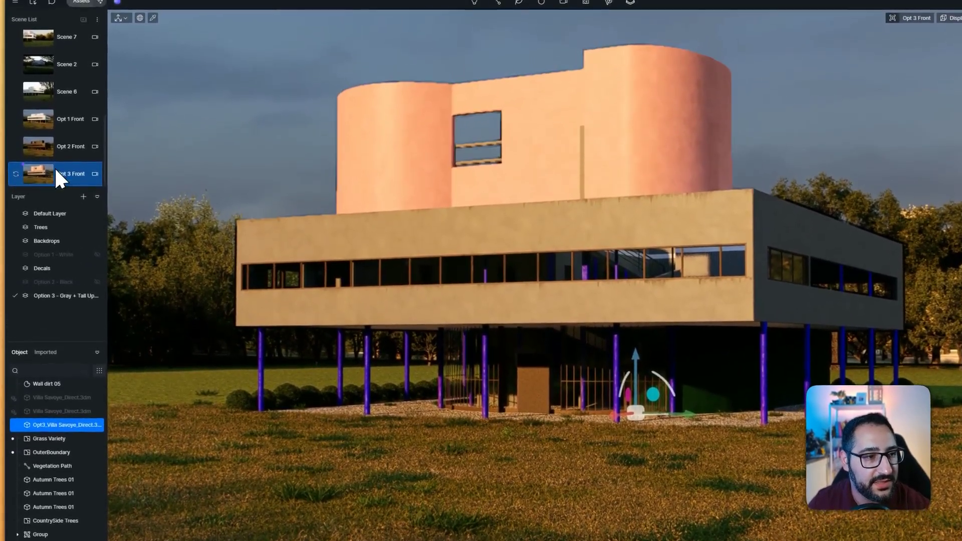
{"action": "left_click", "coordinate": [70, 131]}
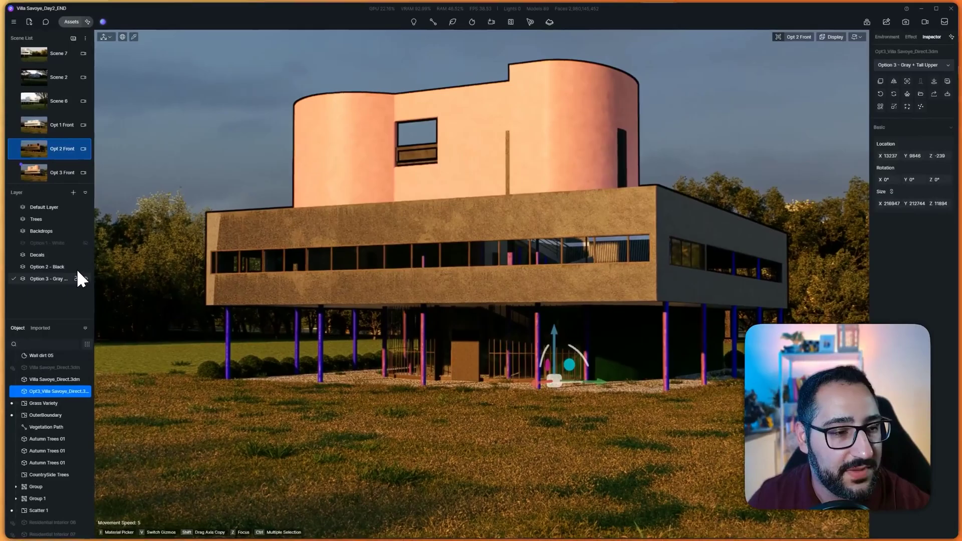
{"action": "left_click", "coordinate": [85, 278]}
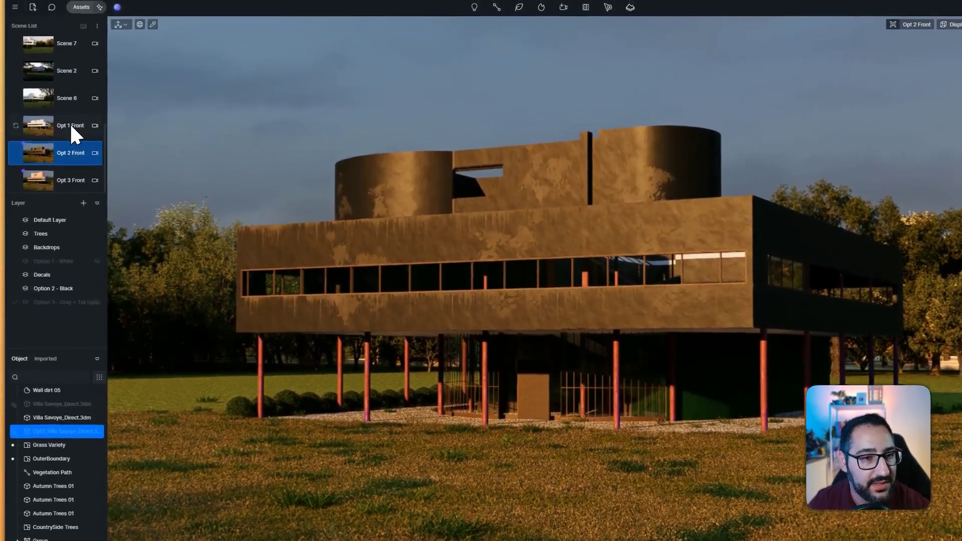
{"action": "left_click", "coordinate": [70, 122]}
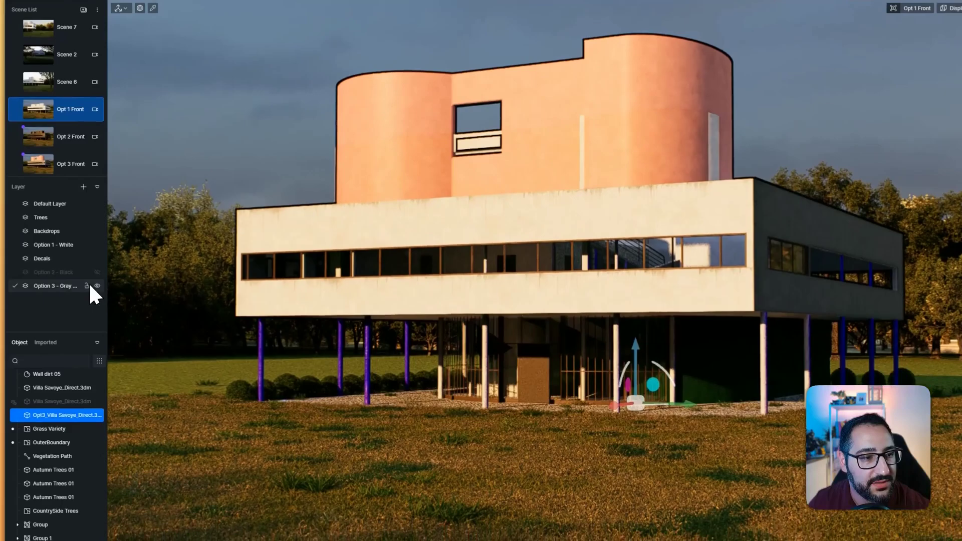
{"action": "left_click", "coordinate": [97, 285]}
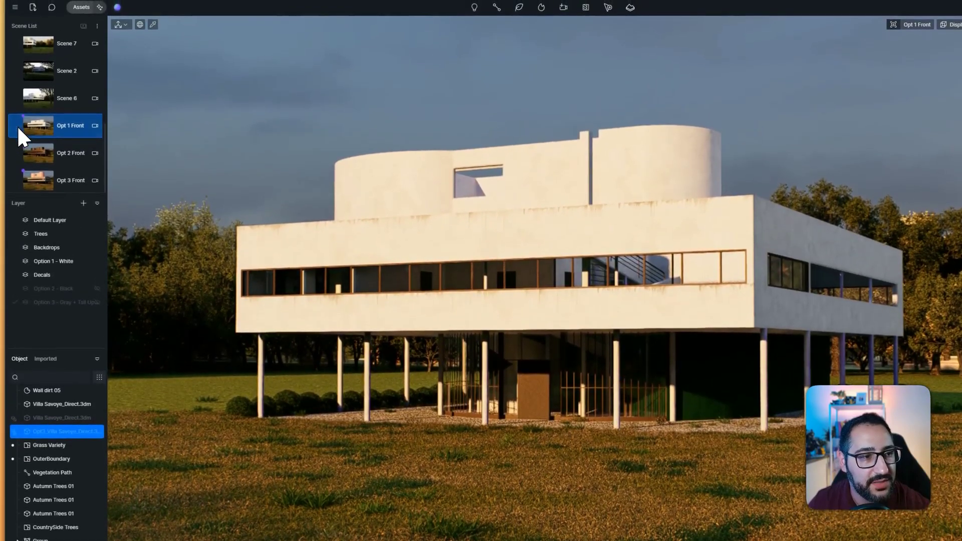
Switch between the Opt 1 Front, Opt 2 Front and Opt 3 Front scenes to compare the three design options.
{"action": "left_click", "coordinate": [64, 150]}
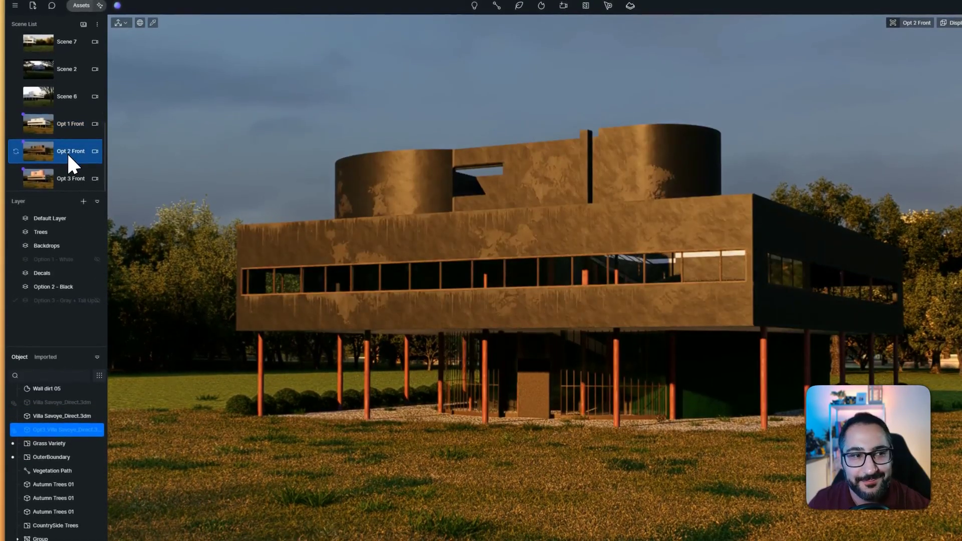
{"action": "left_click", "coordinate": [66, 176]}
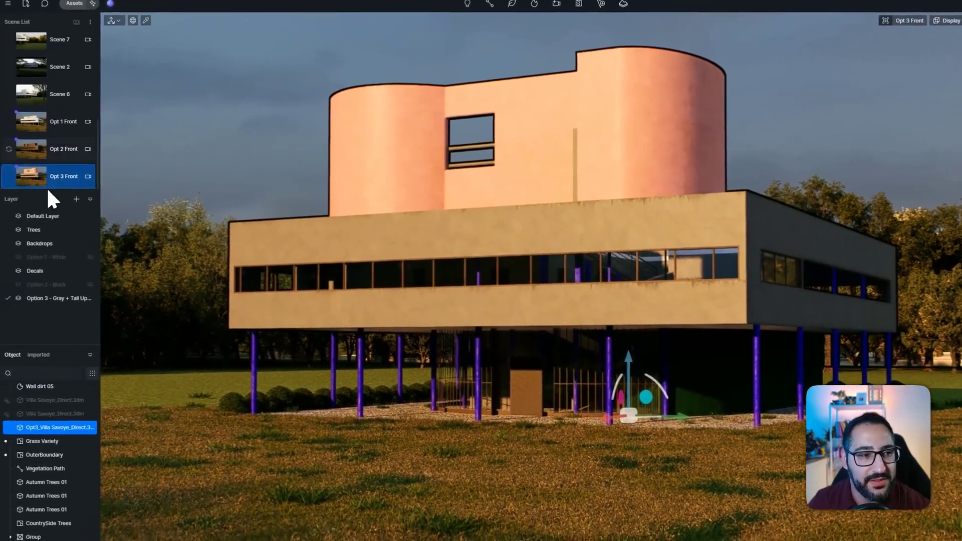
{"action": "left_click", "coordinate": [51, 160]}
{"action": "left_click", "coordinate": [69, 127]}
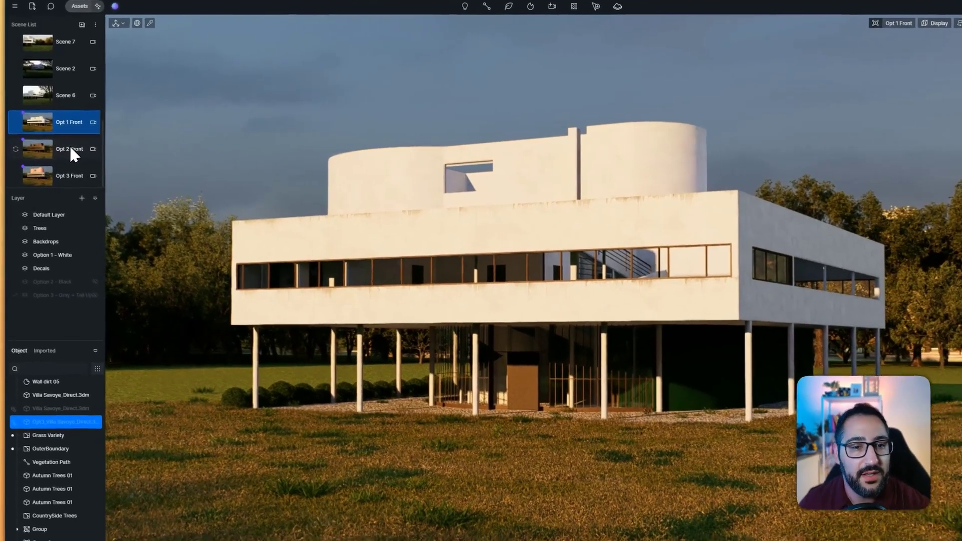
{"action": "left_click", "coordinate": [61, 148]}
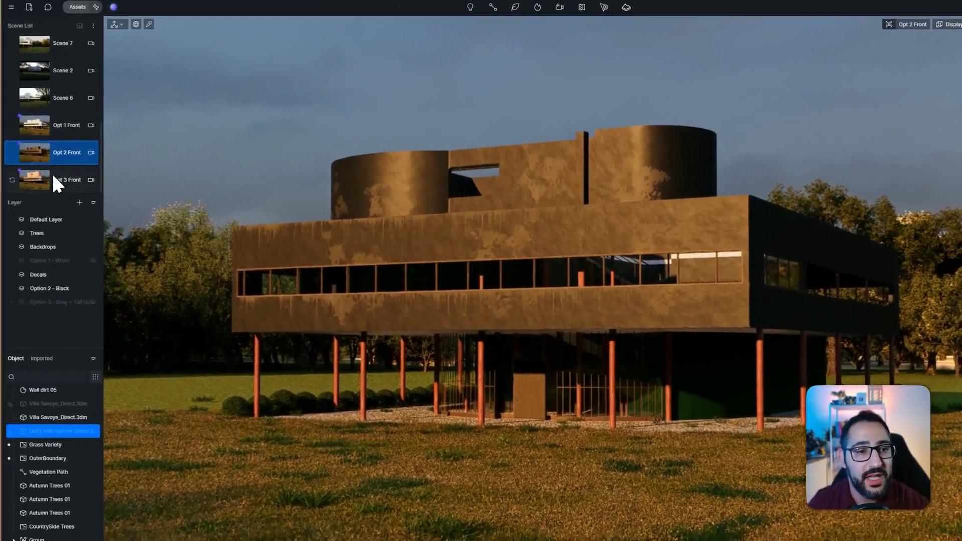
{"action": "left_click", "coordinate": [56, 180]}
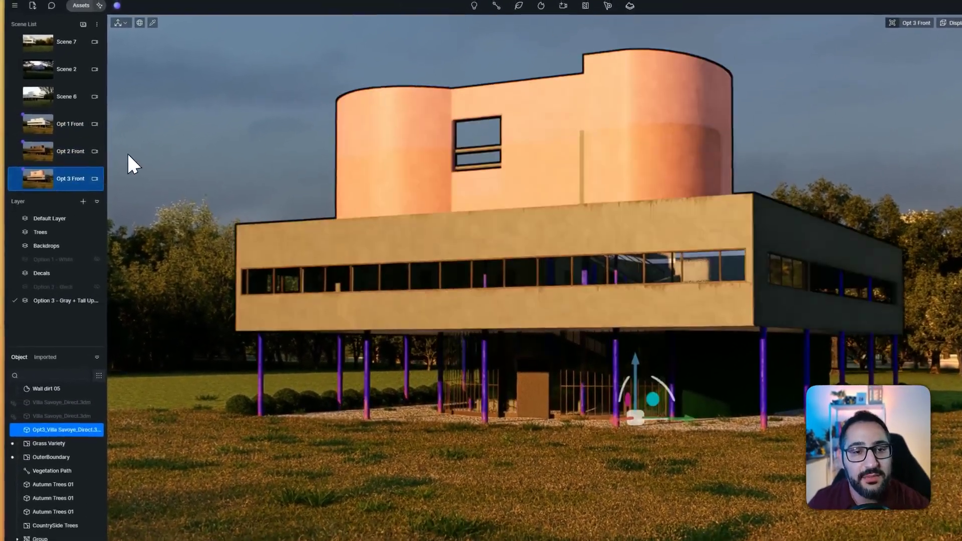